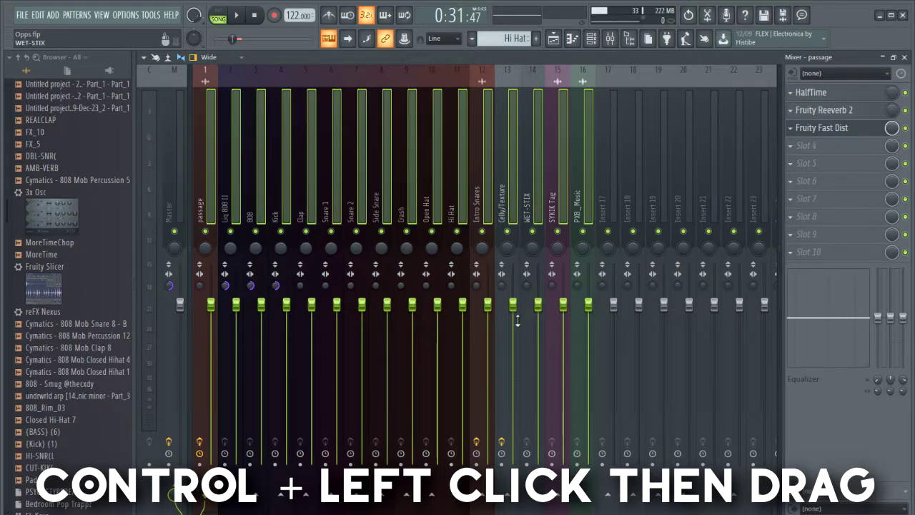
# Pull the volume faders of mixer tracks 1 to 16 fully down together and clear the multi-track selection
pyautogui.moveTo(487, 303); pyautogui.dragTo(483, 458)
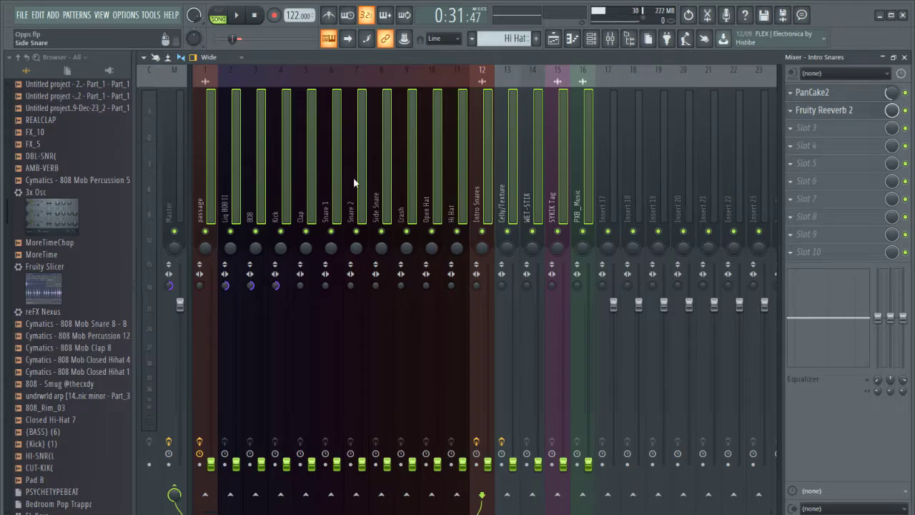
pyautogui.keyDown('ctrl'); pyautogui.click(210, 193); pyautogui.keyUp('ctrl')
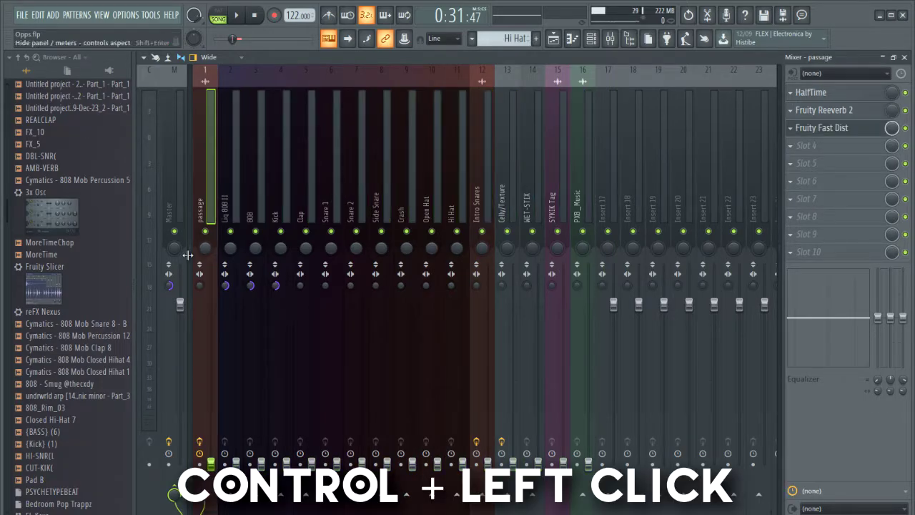
# Select the Kick mixer track, play the looped section of the song, and raise the Kick fader
pyautogui.keyDown('ctrl'); pyautogui.click(286, 206); pyautogui.keyUp('ctrl')
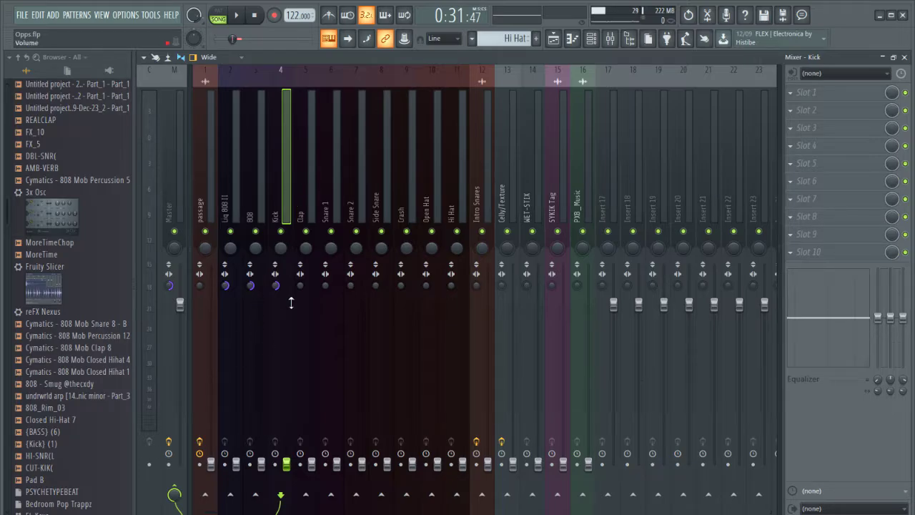
pyautogui.click(328, 38)
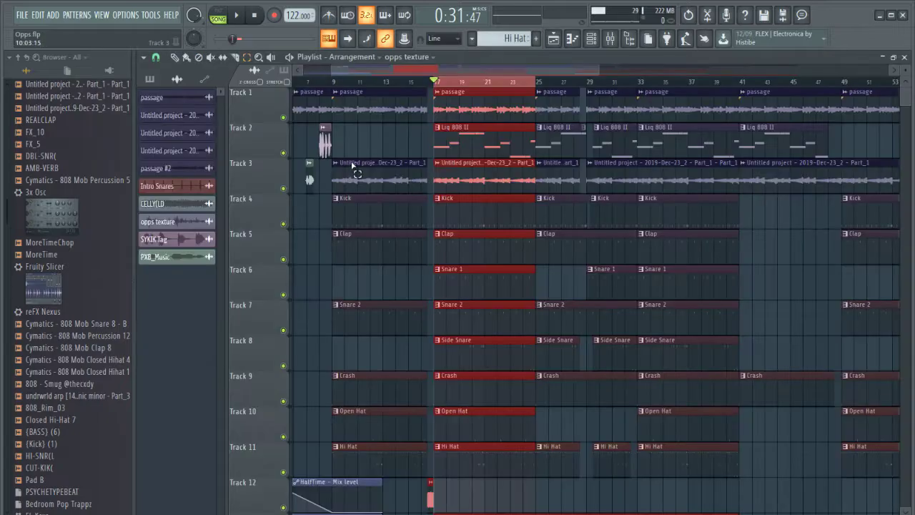
pyautogui.click(610, 38)
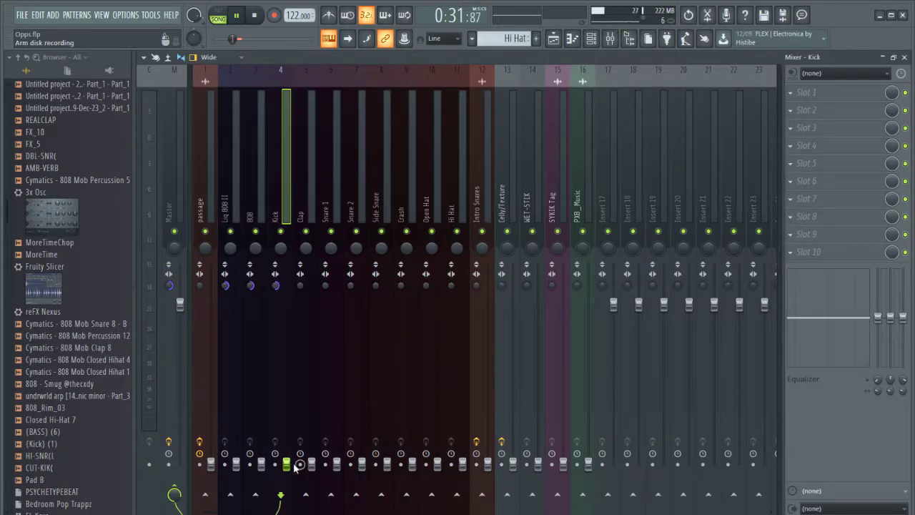
pyautogui.moveTo(286, 407); pyautogui.dragTo(286, 347)
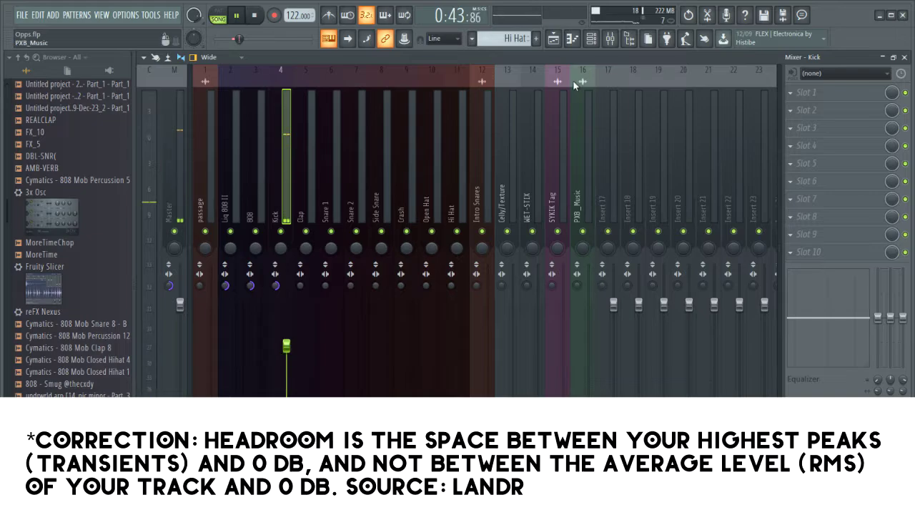
# Turn on Cut itself for the Kick, Clap, Snare 1 and Snare 2 channels in the Channel rack
pyautogui.press('F6')
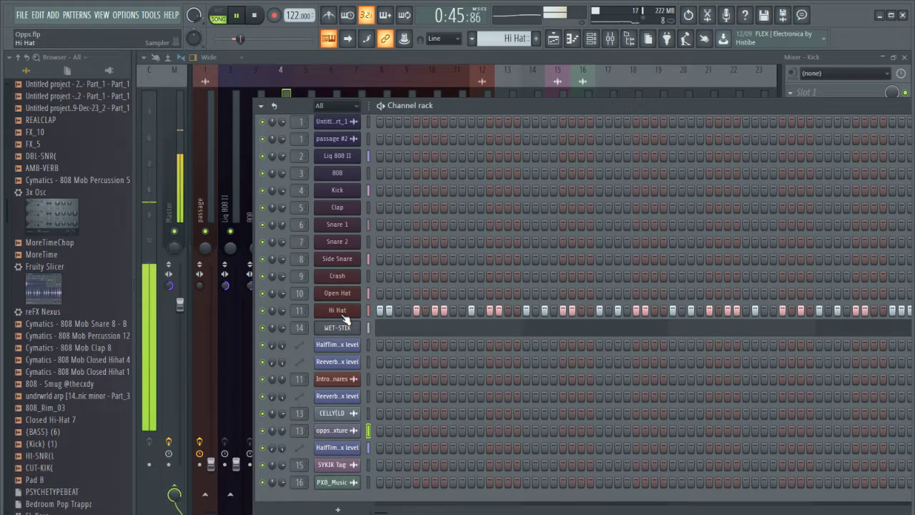
pyautogui.rightClick(344, 314)
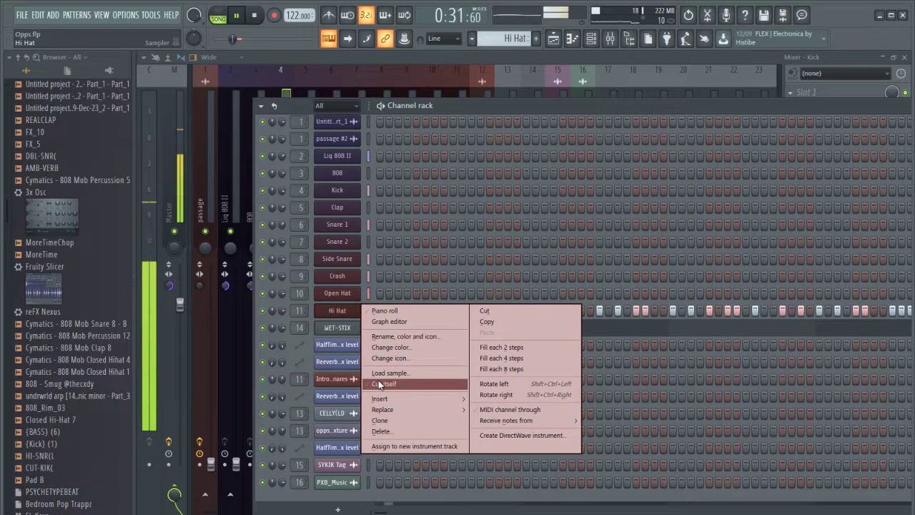
pyautogui.click(359, 306)
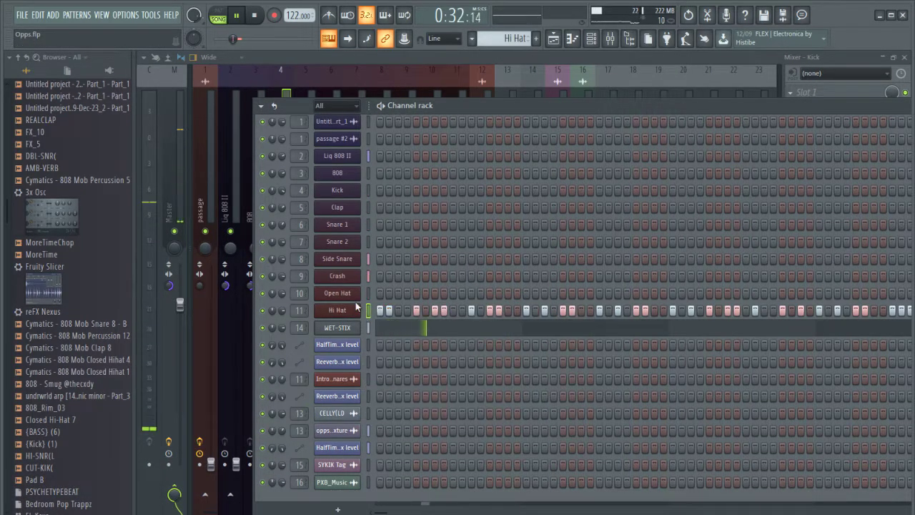
pyautogui.rightClick(361, 187)
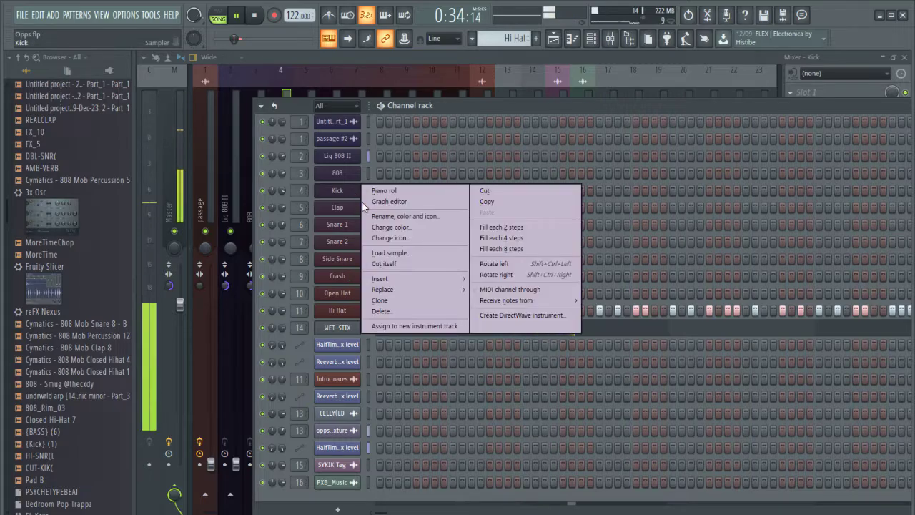
pyautogui.click(389, 263)
pyautogui.rightClick(348, 211)
pyautogui.click(381, 282)
pyautogui.rightClick(350, 227)
pyautogui.click(381, 298)
pyautogui.rightClick(351, 244)
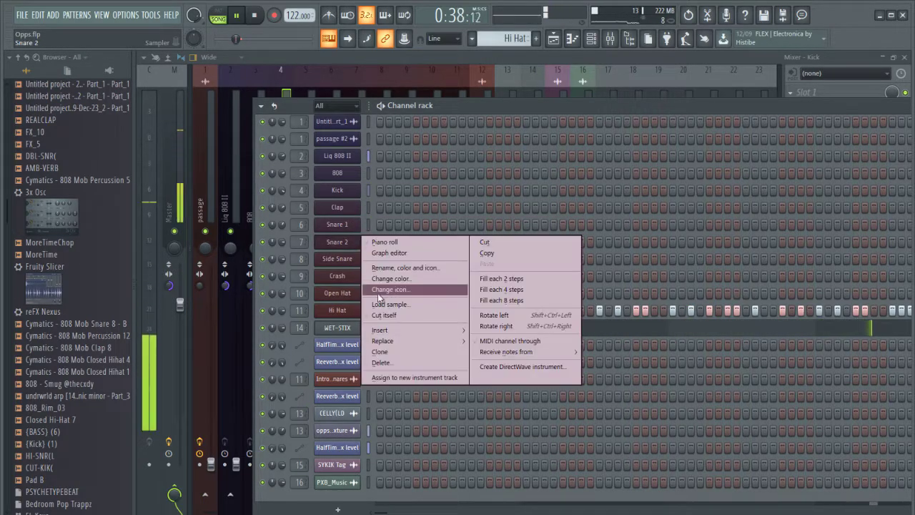
pyautogui.click(384, 315)
# Check the Cut itself setting on the Side Snare, Open Hat, Hi Hat and WET-STIX channels and return to the mixer
pyautogui.rightClick(347, 260)
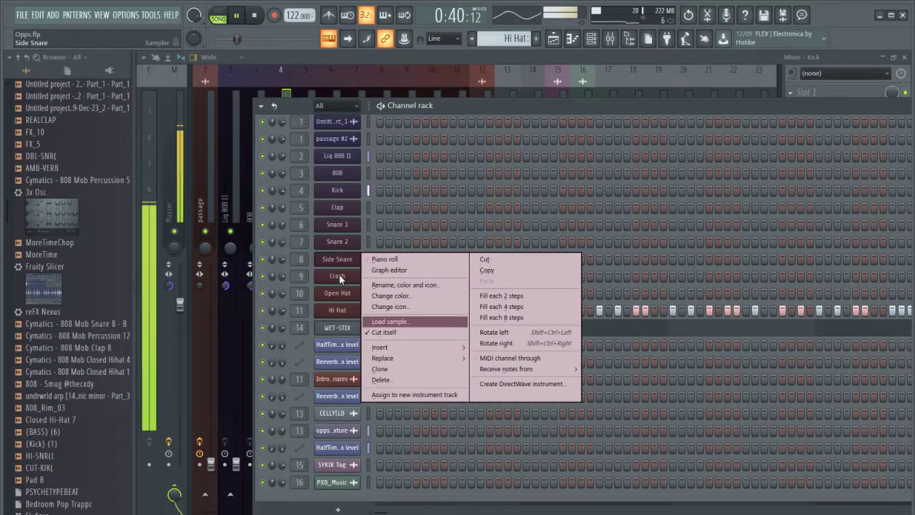
pyautogui.click(384, 331)
pyautogui.rightClick(348, 294)
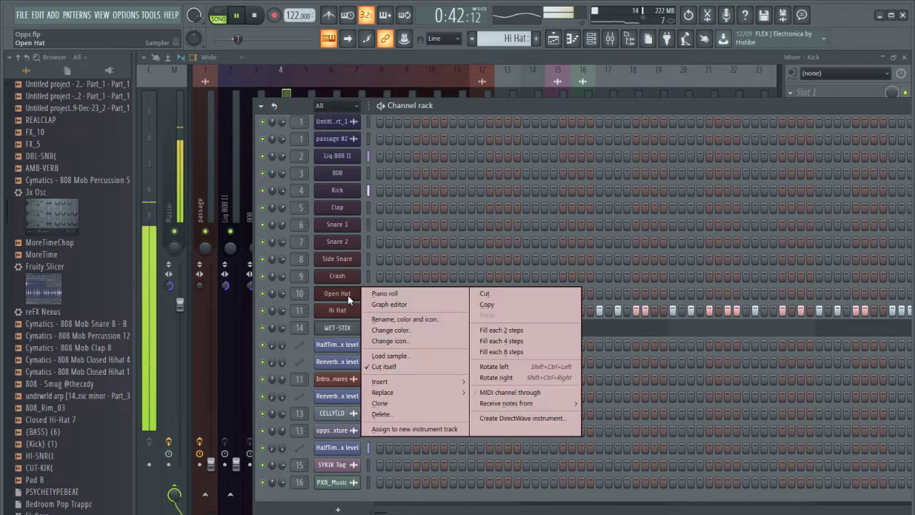
pyautogui.rightClick(338, 310)
pyautogui.rightClick(341, 329)
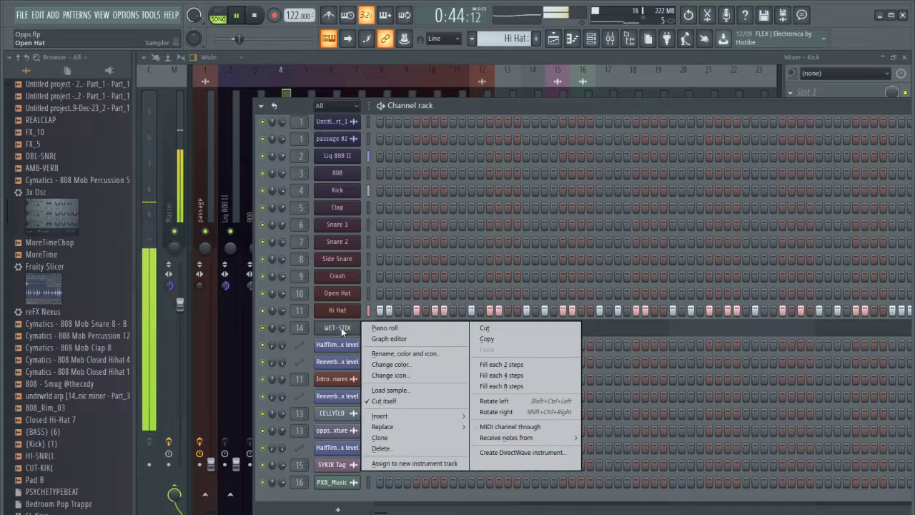
pyautogui.rightClick(342, 362)
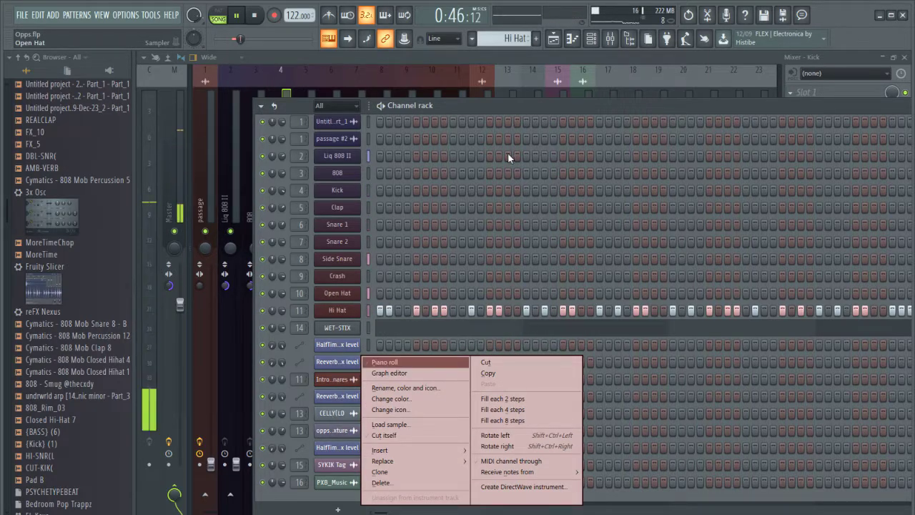
pyautogui.click(530, 106)
pyautogui.click(551, 58)
# Nudge the Kick fader up a little and raise the Liq 808 II fader gradually until it sits slightly above the Kick fader
pyautogui.moveTo(293, 348); pyautogui.dragTo(291, 345)
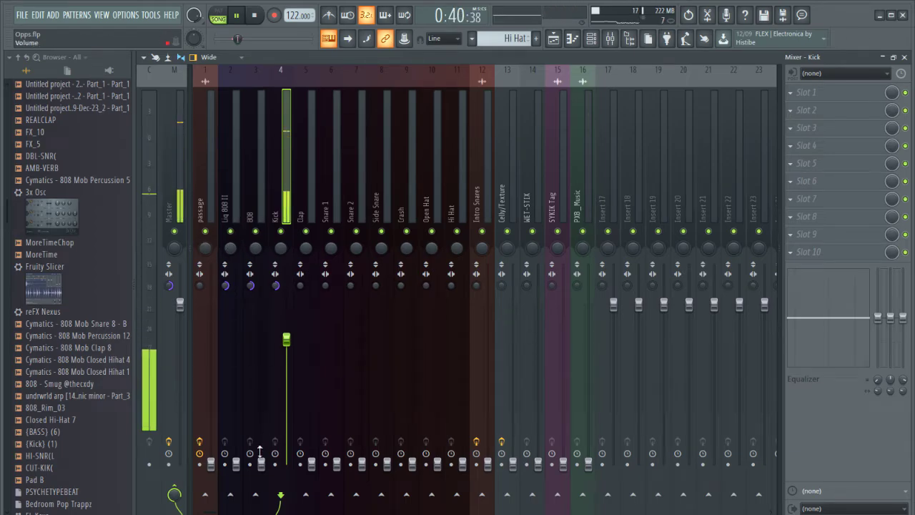
pyautogui.moveTo(237, 465); pyautogui.dragTo(236, 379)
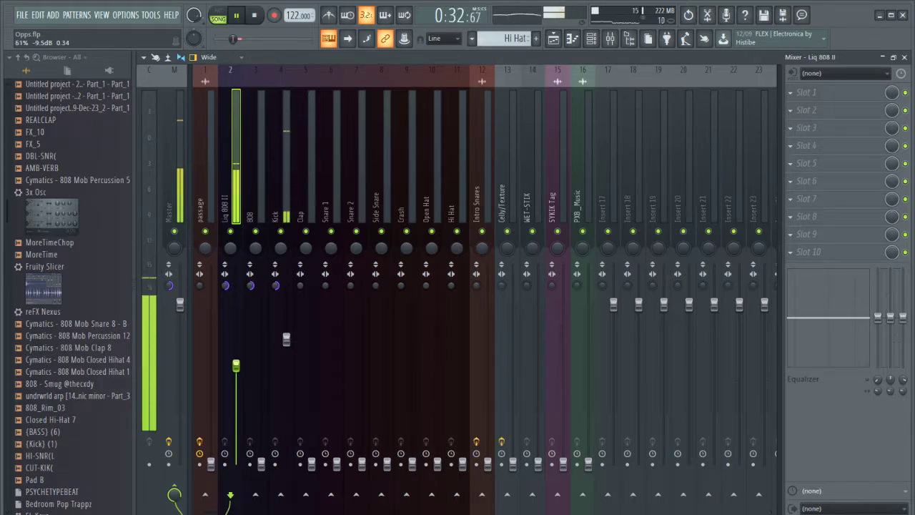
pyautogui.moveTo(237, 361); pyautogui.dragTo(237, 350)
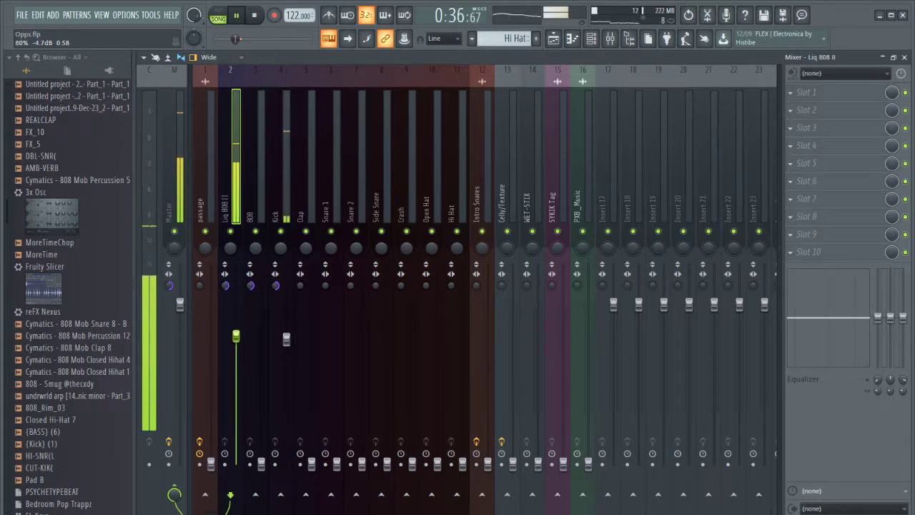
pyautogui.moveTo(237, 336); pyautogui.dragTo(237, 335)
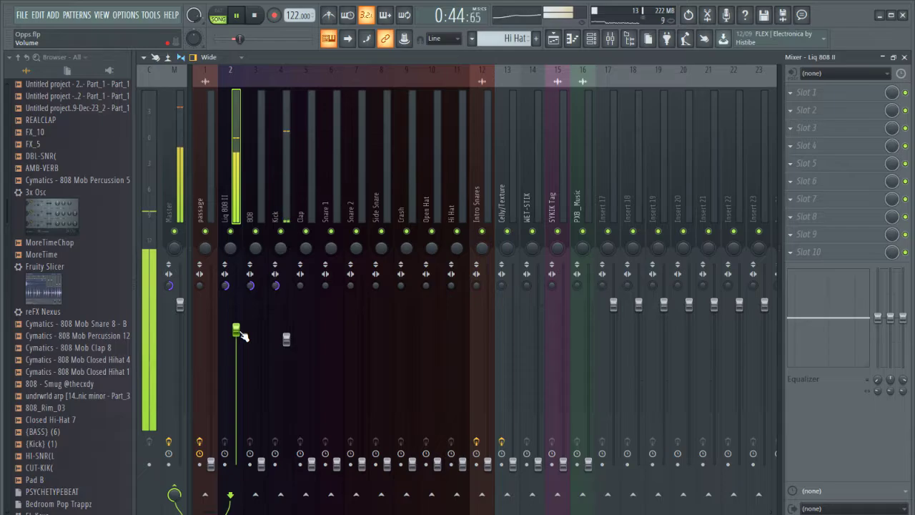
pyautogui.moveTo(242, 336); pyautogui.dragTo(243, 332)
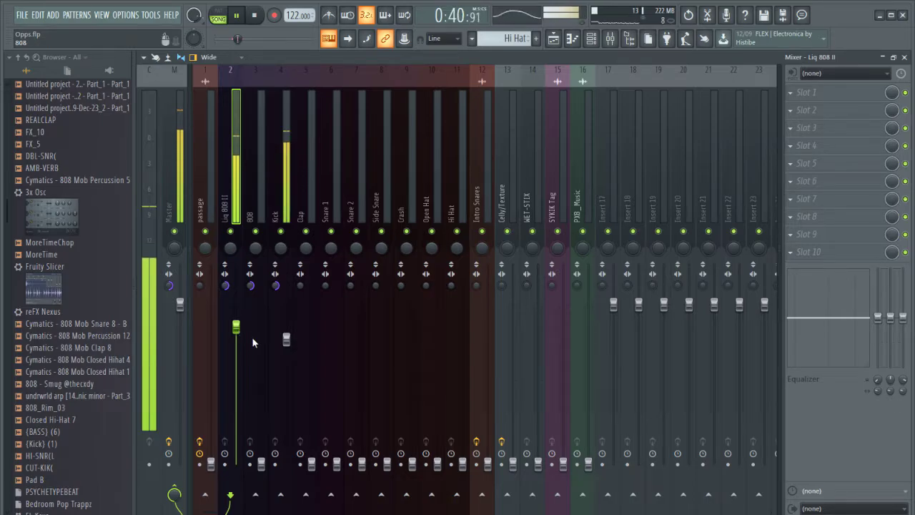
# Reset the Kick fader to its default level and bring it back down to about -5.2 dB
pyautogui.keyDown('alt'); pyautogui.click(285, 346); pyautogui.keyUp('alt')
pyautogui.click(278, 211)
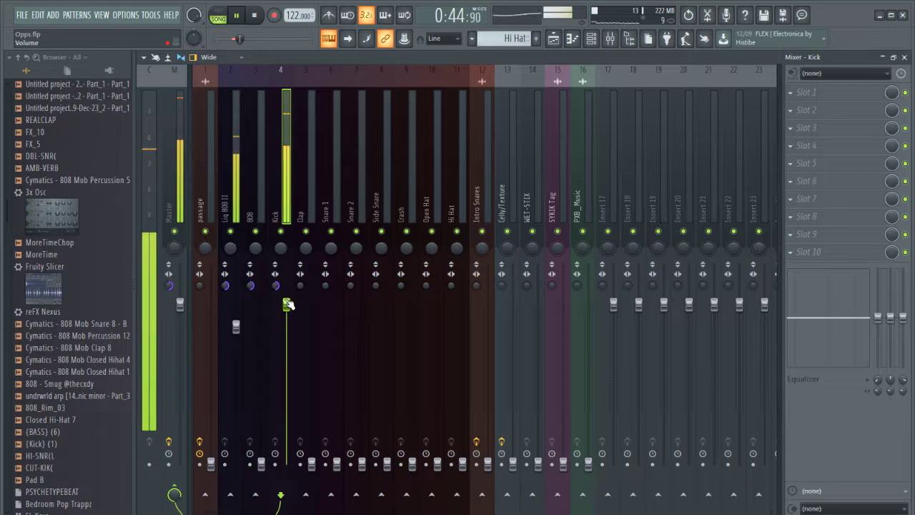
pyautogui.moveTo(291, 315); pyautogui.dragTo(287, 344)
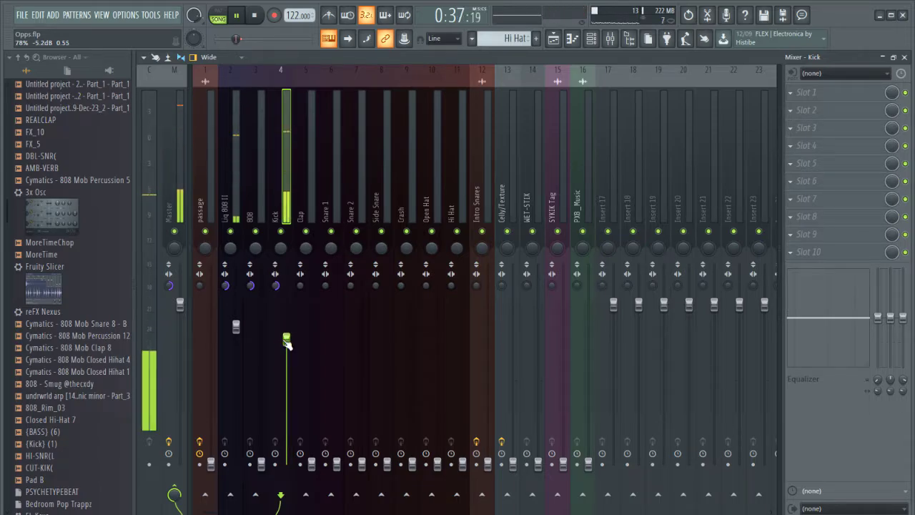
# Fine-tune the Liq 808 II fader to about -3.1 dB, muting and unmuting the track to compare it with the kick
pyautogui.click(237, 306)
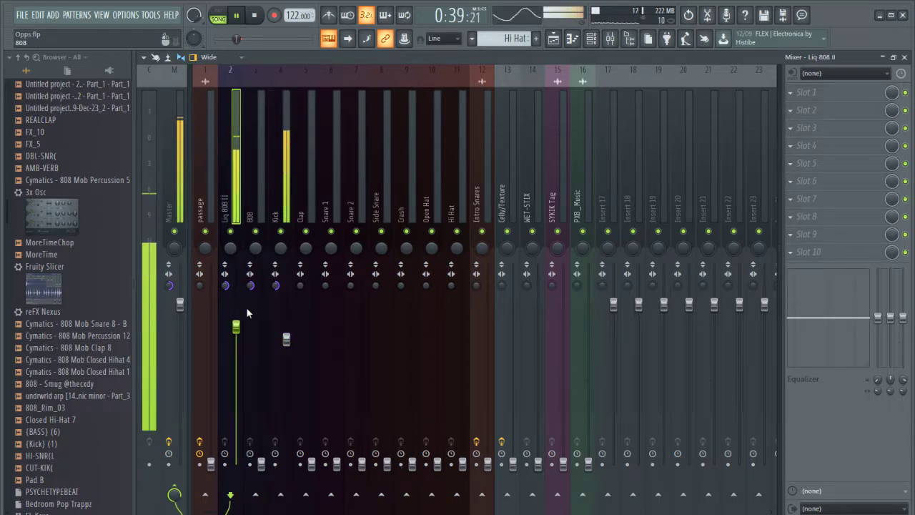
pyautogui.moveTo(238, 331); pyautogui.dragTo(238, 335)
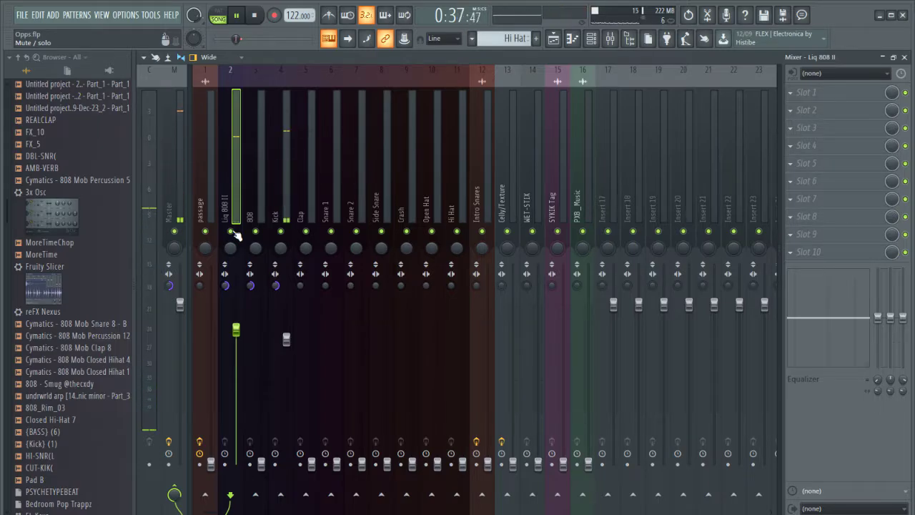
pyautogui.click(231, 232)
pyautogui.click(231, 232)
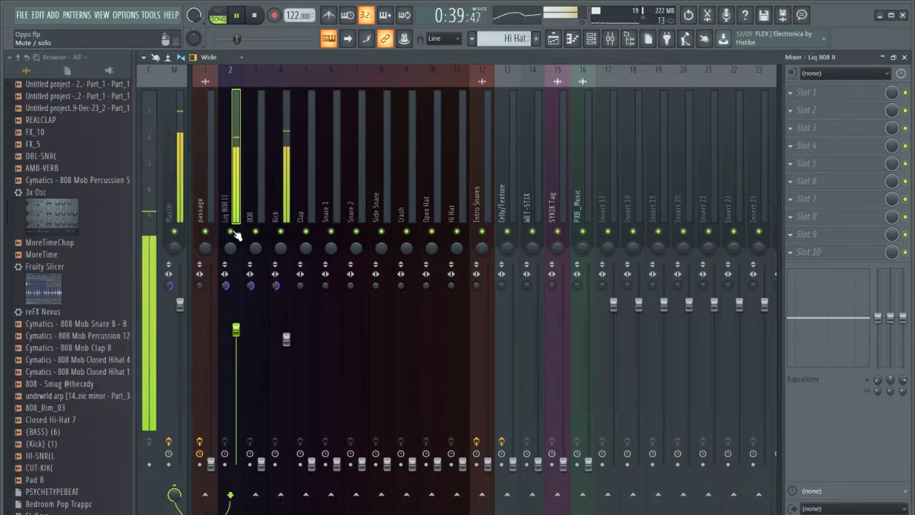
pyautogui.moveTo(242, 337); pyautogui.dragTo(242, 331)
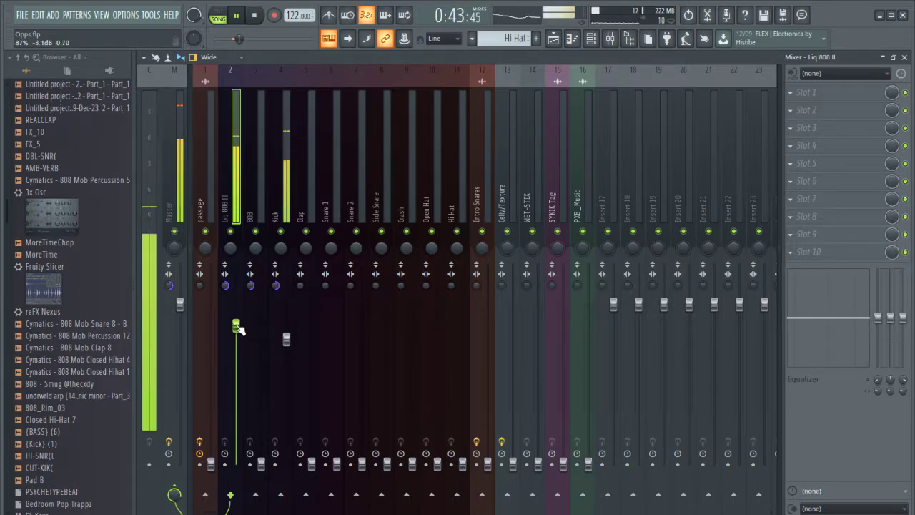
pyautogui.click(232, 232)
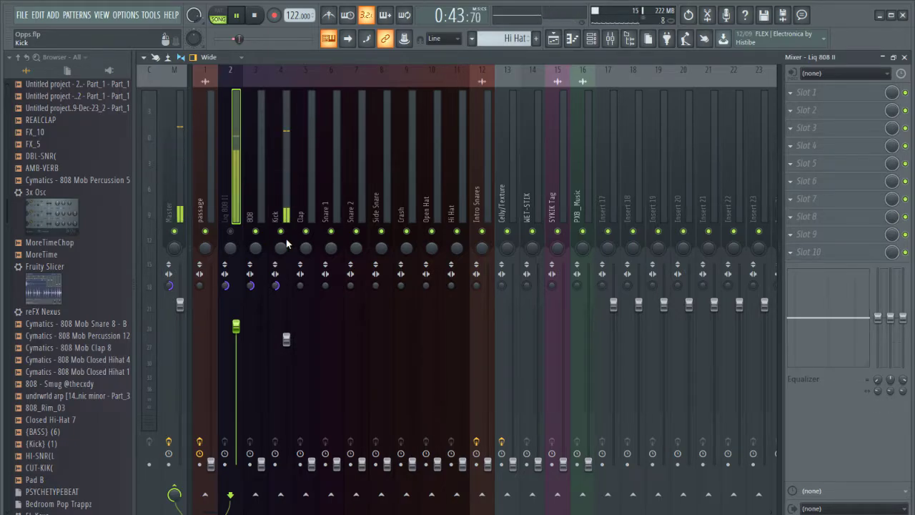
pyautogui.click(232, 231)
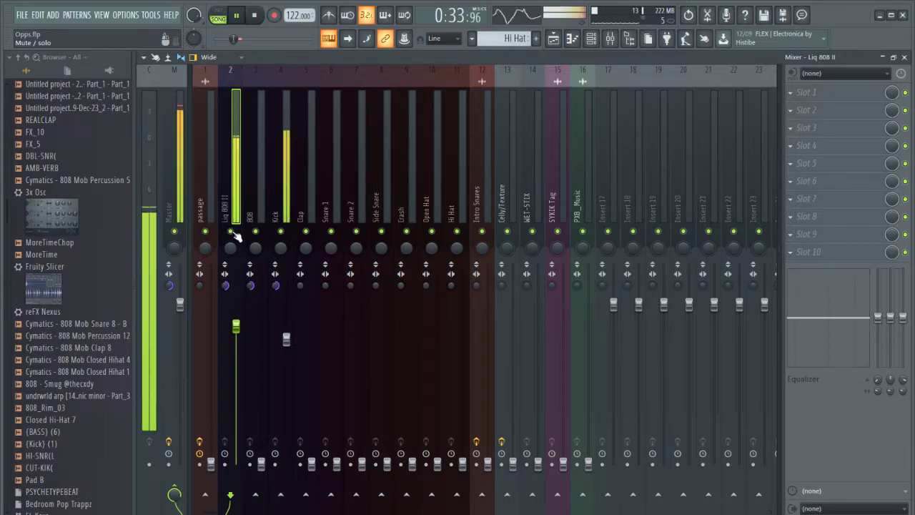
# Inspect the Liq 808 II channel's options in the Channel rack
pyautogui.click(553, 40)
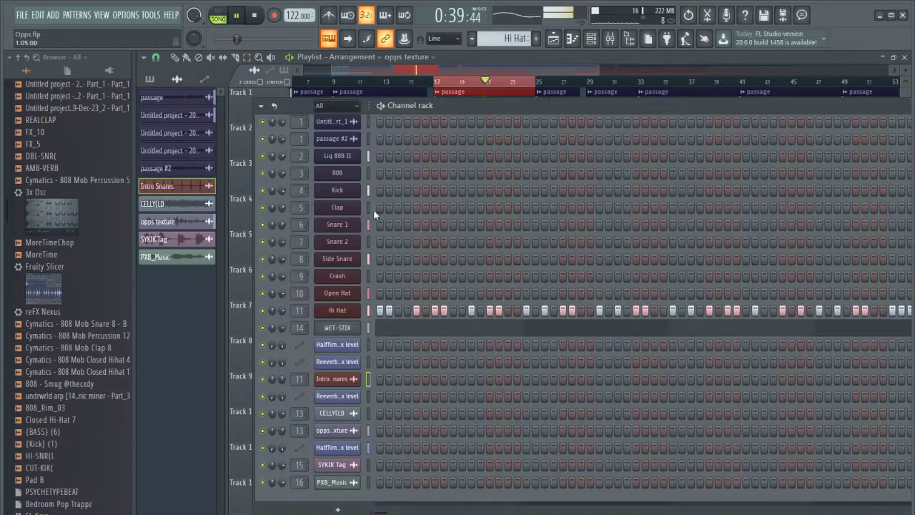
pyautogui.click(591, 39)
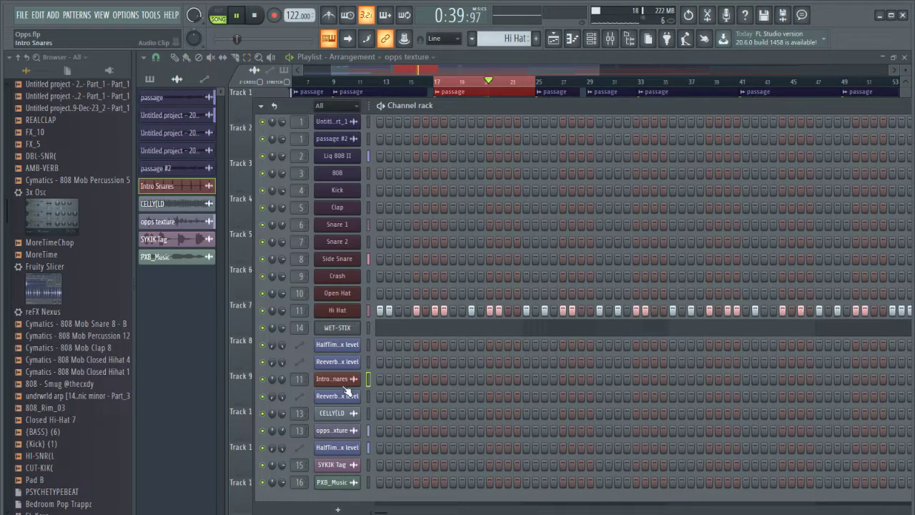
pyautogui.scroll(2, 343, 346)
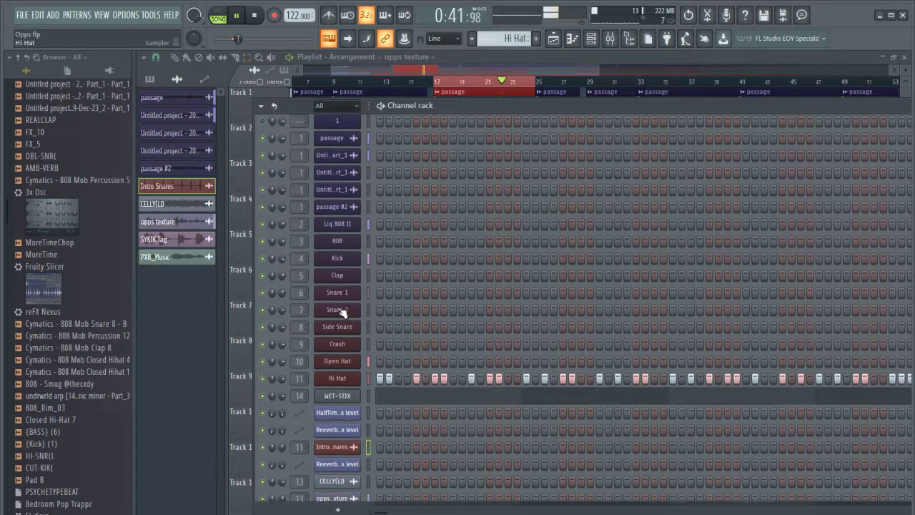
pyautogui.rightClick(345, 225)
pyautogui.click(487, 103)
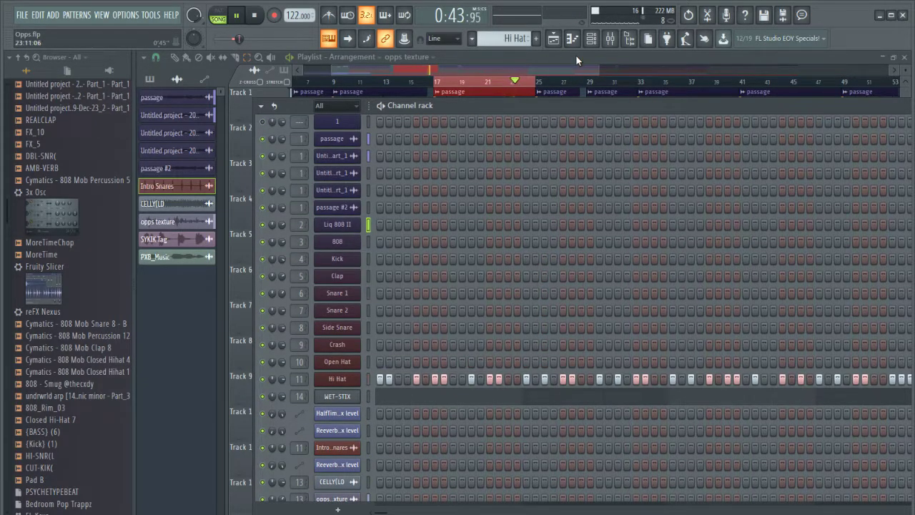
# Choose the 808 pattern in the playlist with the draw tool and place it on Track 14 from bar 17 for 8 bars
pyautogui.click(575, 54)
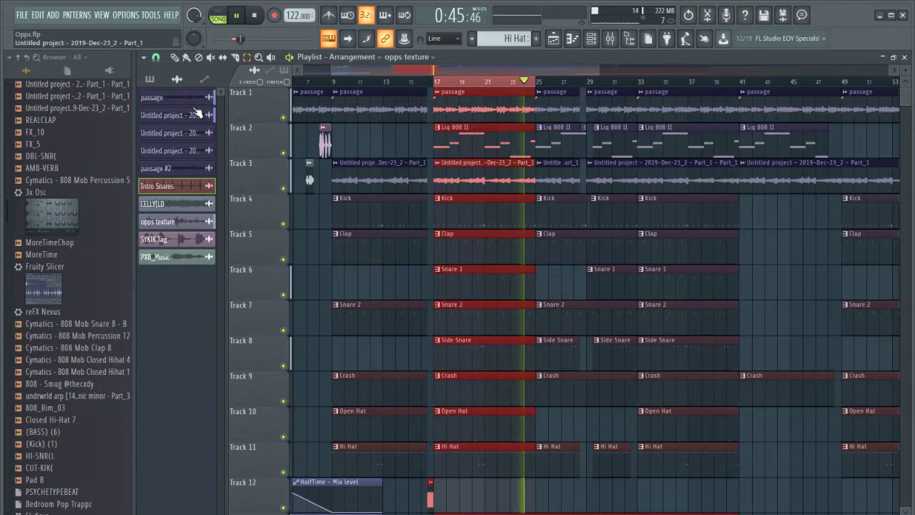
pyautogui.click(176, 57)
pyautogui.scroll(-4, 336, 164)
pyautogui.click(692, 148)
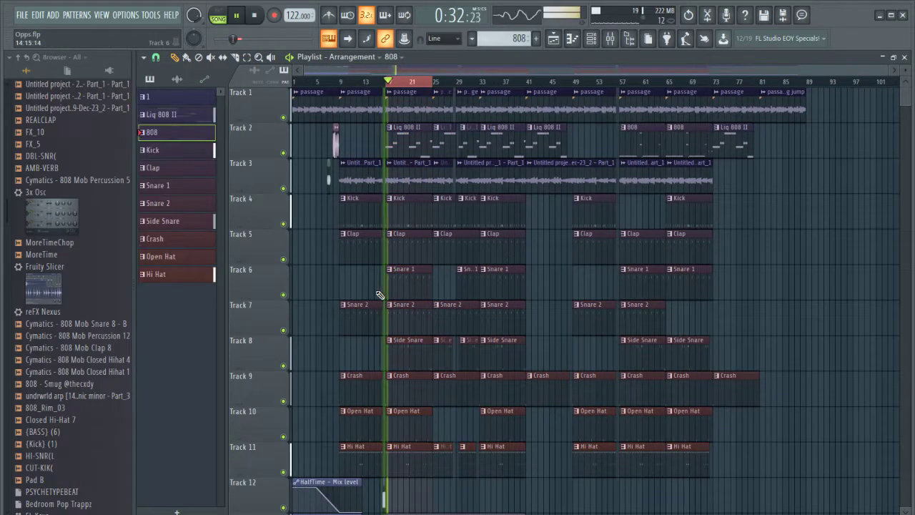
pyautogui.scroll(4, 412, 327)
pyautogui.scroll(-4, 393, 411)
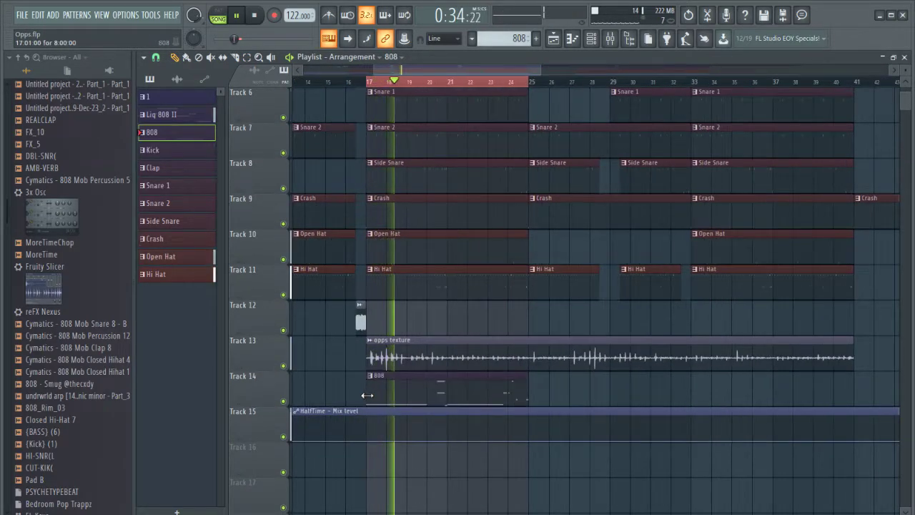
# Mute the Liq 808 II mixer track and raise the 808 track's fader to about -4.5 dB
pyautogui.scroll(3, 370, 400)
pyautogui.scroll(4, 539, 190)
pyautogui.click(611, 39)
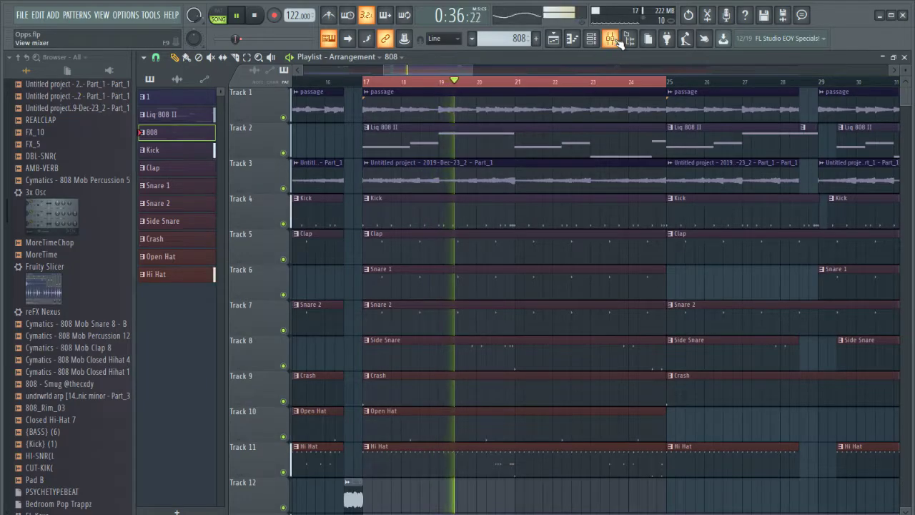
pyautogui.click(230, 231)
pyautogui.click(256, 238)
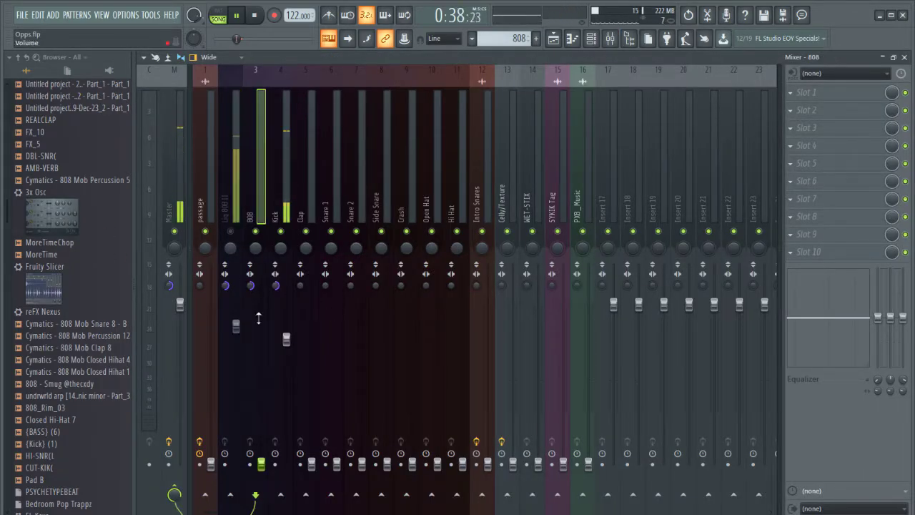
pyautogui.moveTo(261, 465); pyautogui.dragTo(261, 335)
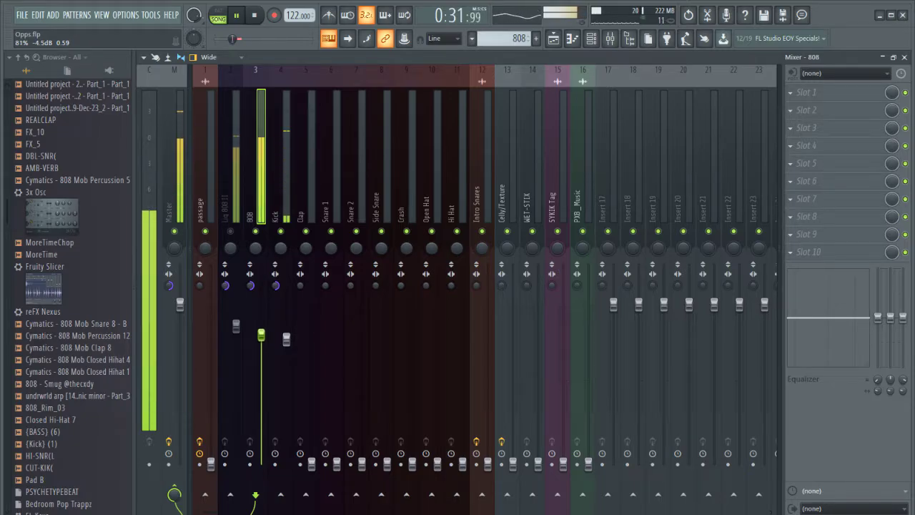
# Compare the Liq 808 II and 808 by alternating their mutes, and lower the 808 fader slightly to the height of the Kick fader
pyautogui.click(240, 209)
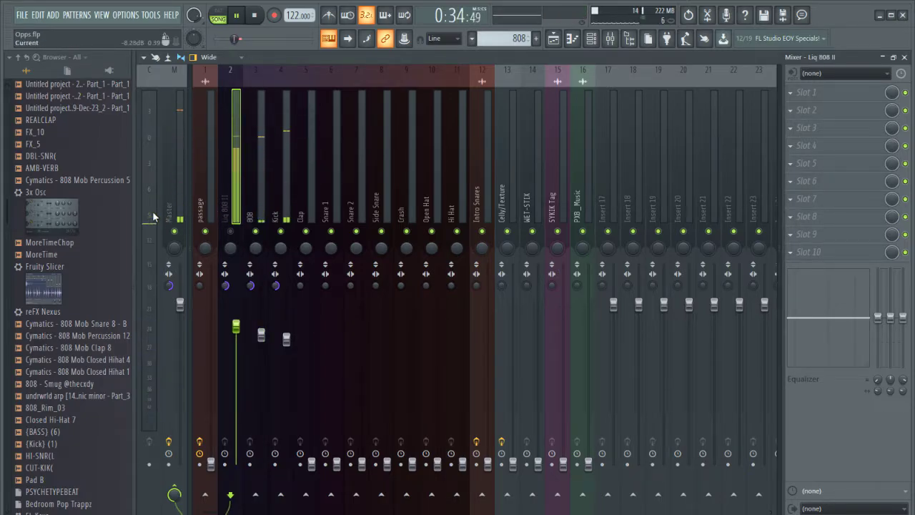
pyautogui.click(255, 231)
pyautogui.click(230, 231)
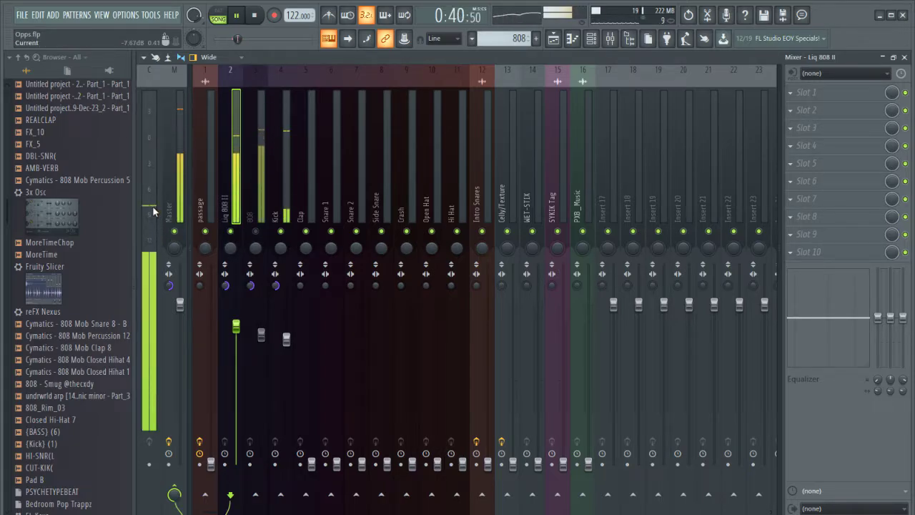
pyautogui.click(230, 230)
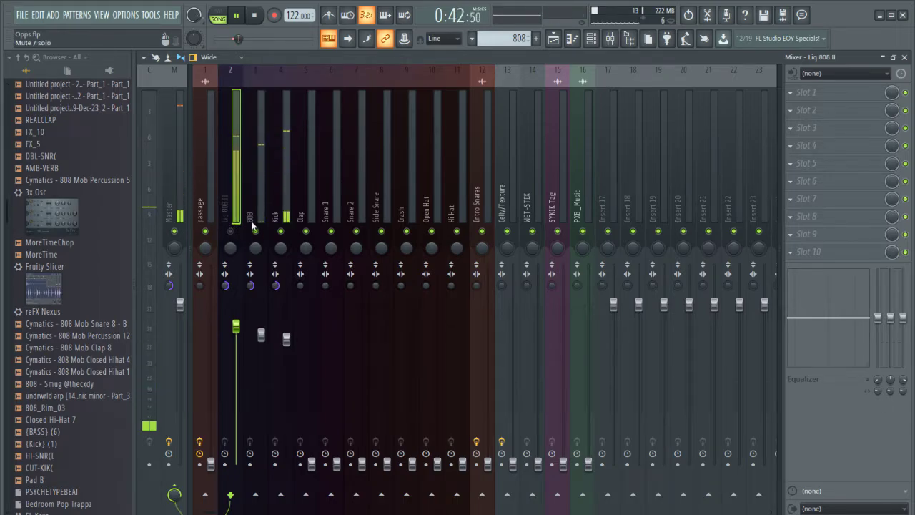
pyautogui.click(256, 231)
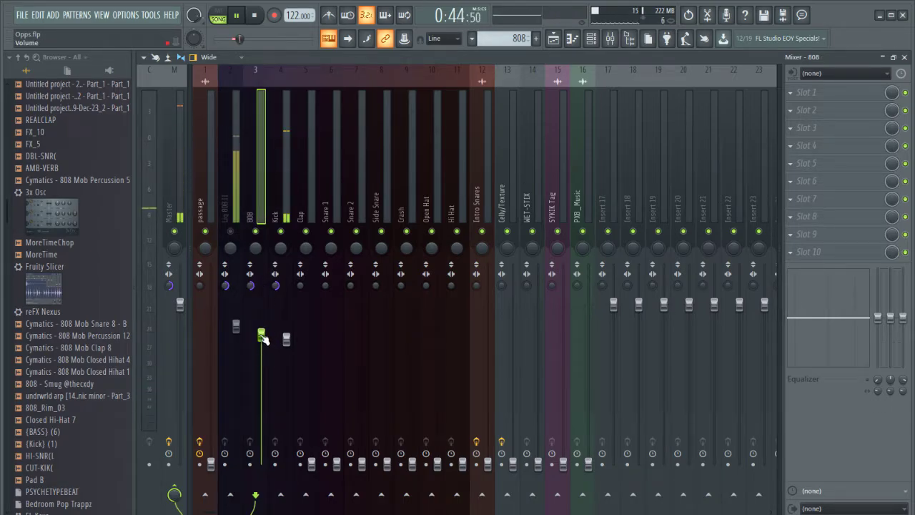
pyautogui.moveTo(262, 335); pyautogui.dragTo(262, 334)
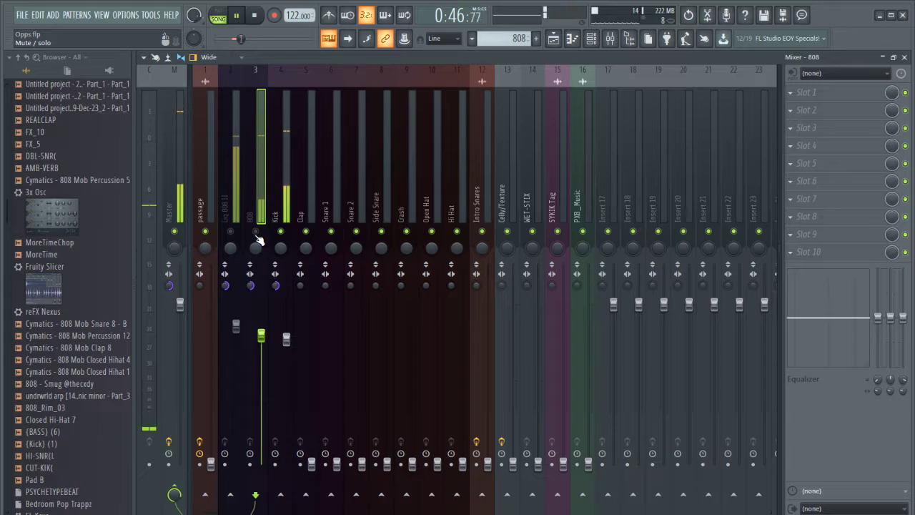
pyautogui.moveTo(267, 336); pyautogui.dragTo(267, 340)
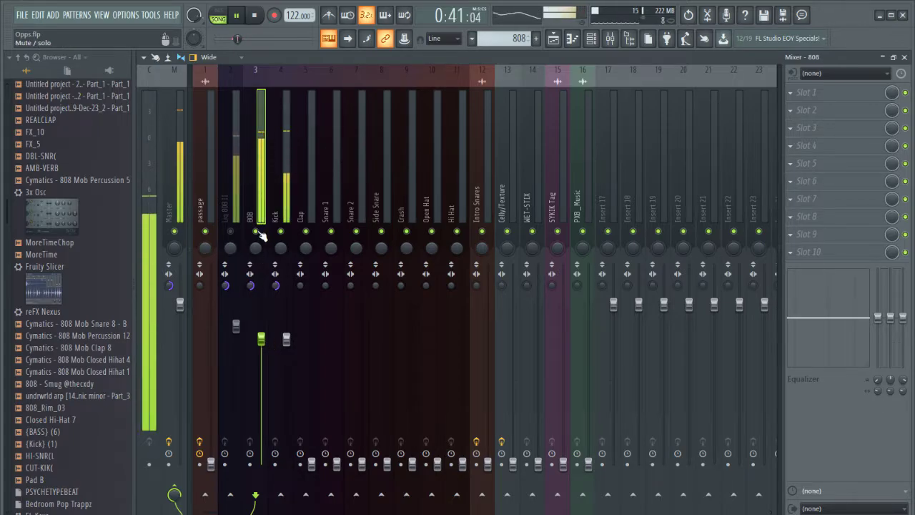
# Delete the 808 clip from Track 14 in the playlist and unmute the Liq 808 II and 808 mixer tracks
pyautogui.press('F5')
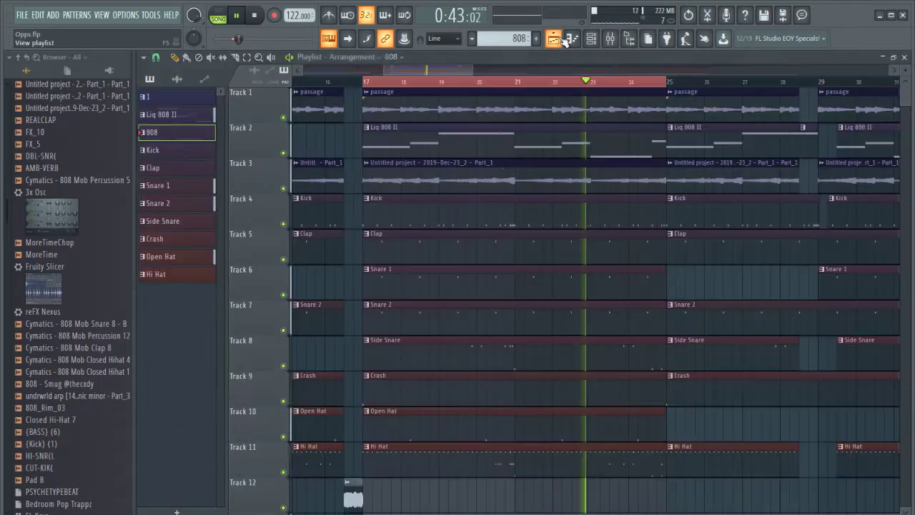
pyautogui.scroll(-6, 446, 467)
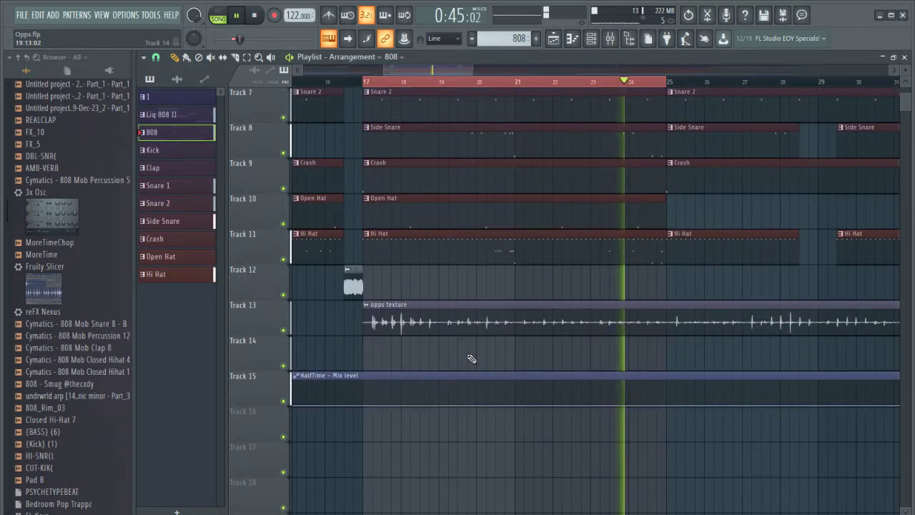
pyautogui.scroll(4, 472, 357)
pyautogui.click(612, 43)
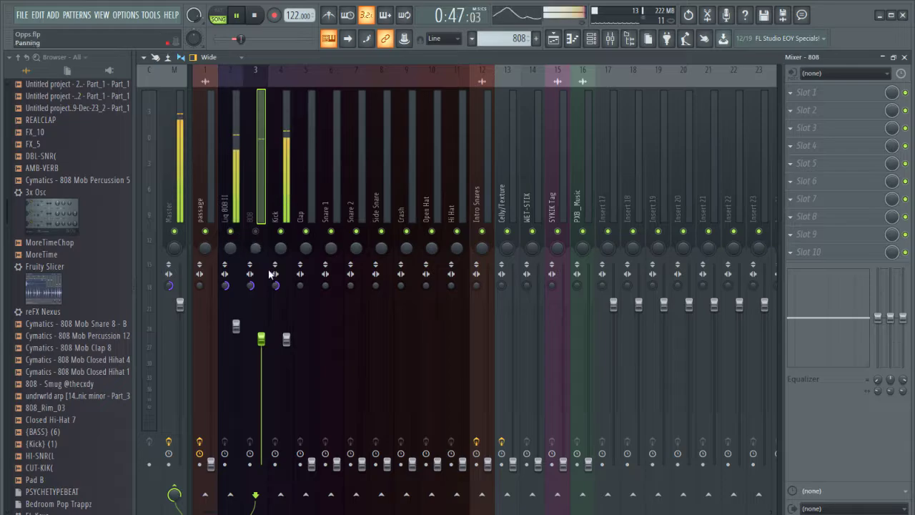
pyautogui.click(256, 231)
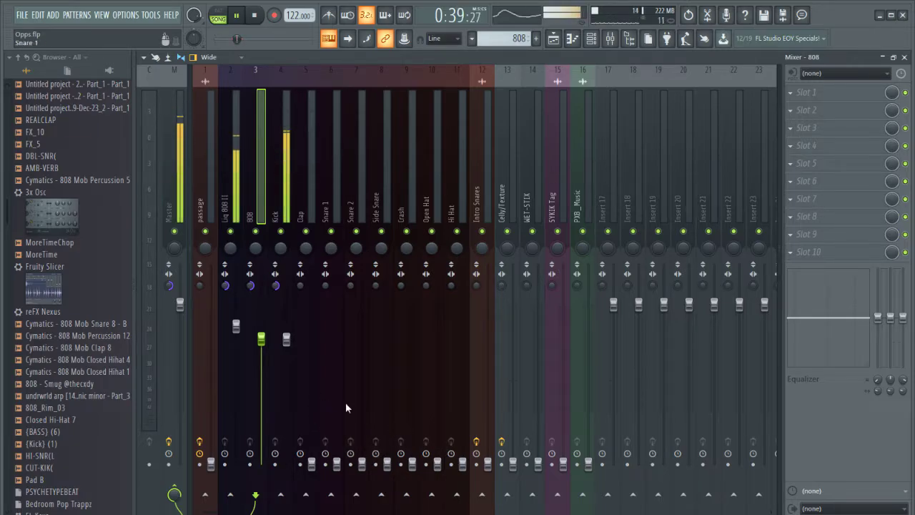
# Bring the Hi Hat fader up gradually to about -4 dB against the kick and 808
pyautogui.moveTo(469, 466); pyautogui.dragTo(465, 402)
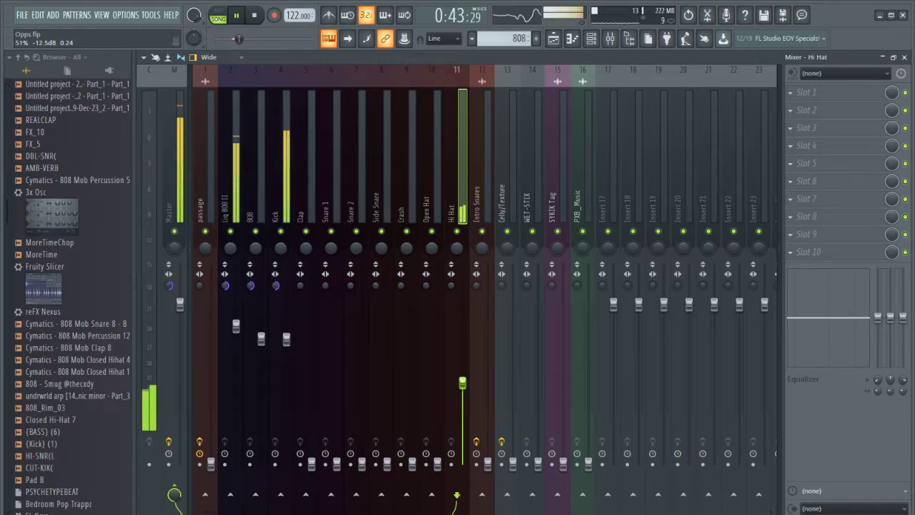
pyautogui.moveTo(463, 368); pyautogui.dragTo(463, 344)
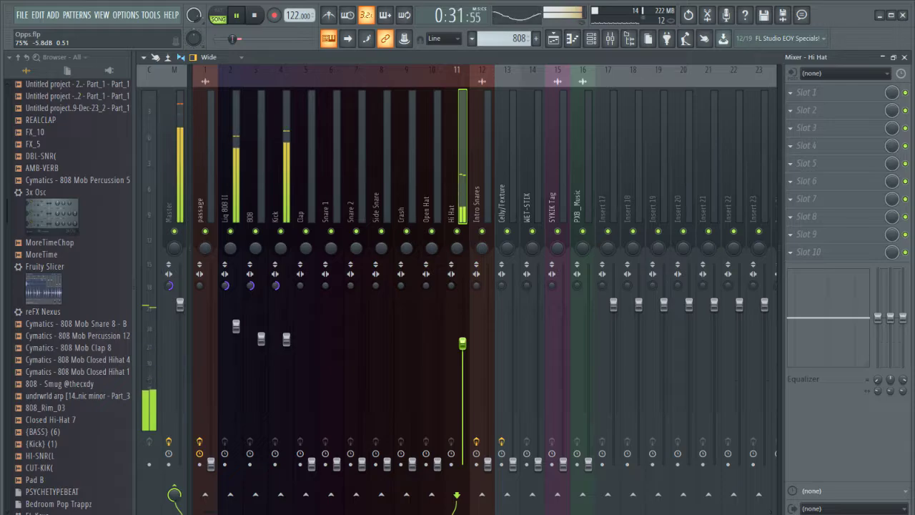
pyautogui.moveTo(462, 341); pyautogui.dragTo(462, 334)
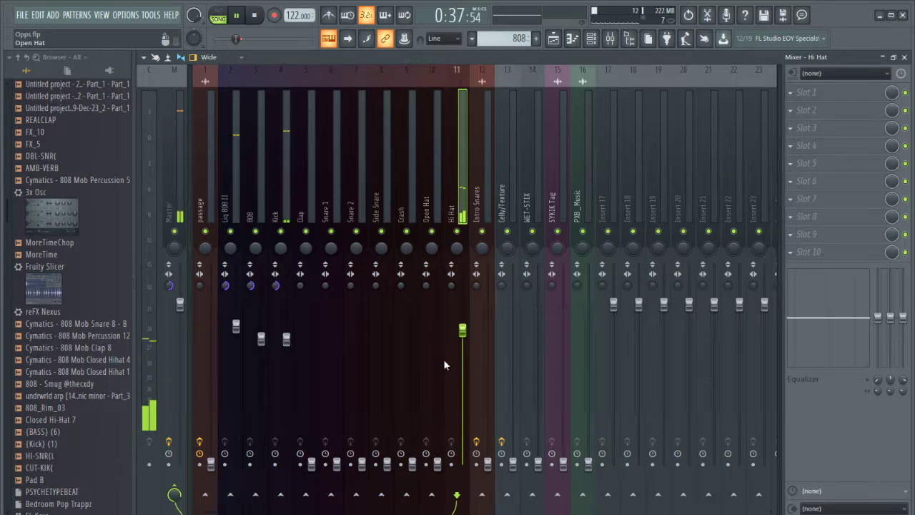
# Raise the Clap fader to slightly above the Liq 808 II fader and nudge the Hi Hat fader up to nearly the same level
pyautogui.moveTo(313, 465); pyautogui.dragTo(311, 332)
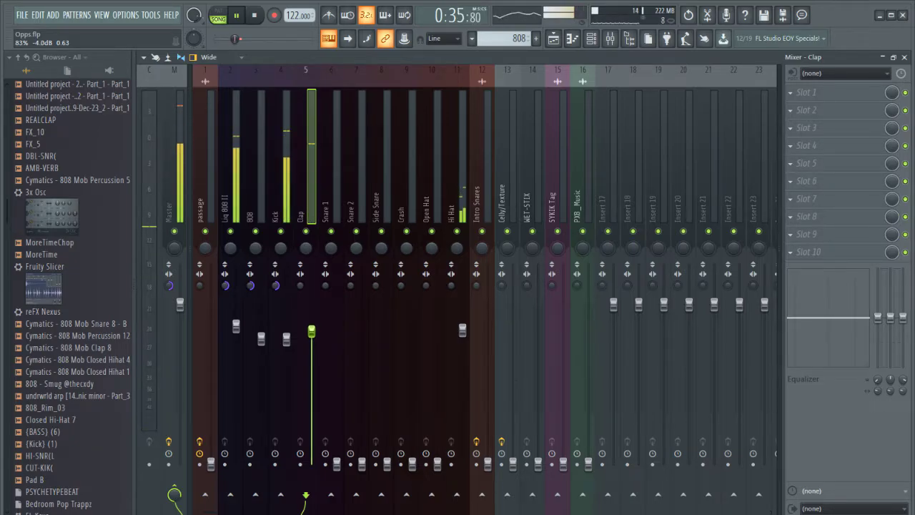
pyautogui.moveTo(312, 331); pyautogui.dragTo(312, 330)
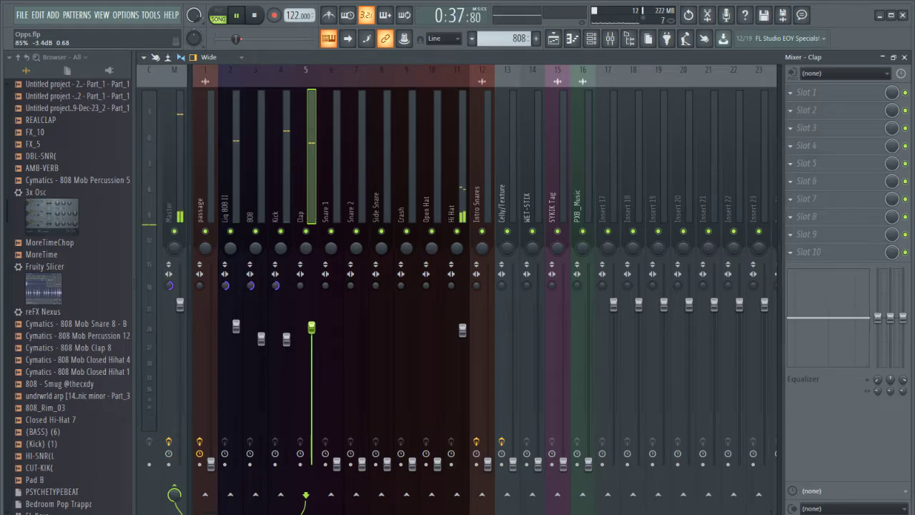
pyautogui.moveTo(312, 327); pyautogui.dragTo(312, 324)
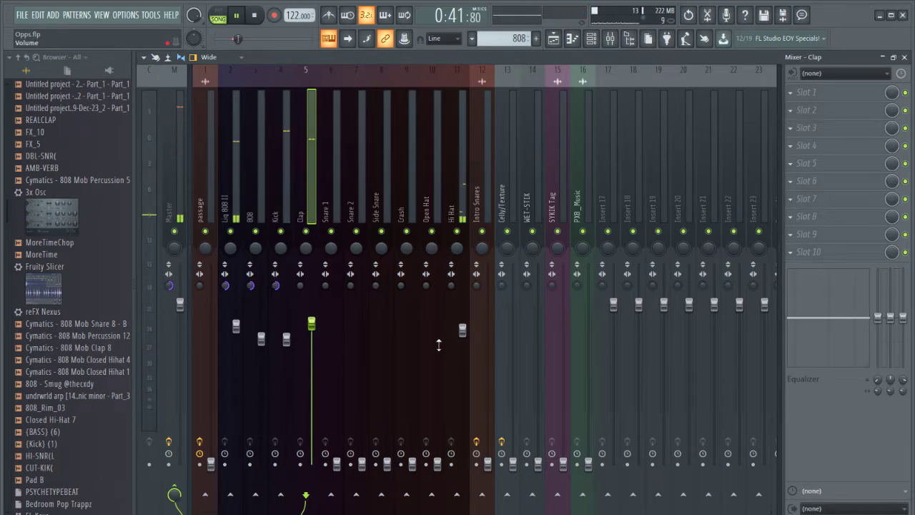
pyautogui.moveTo(463, 330); pyautogui.dragTo(465, 326)
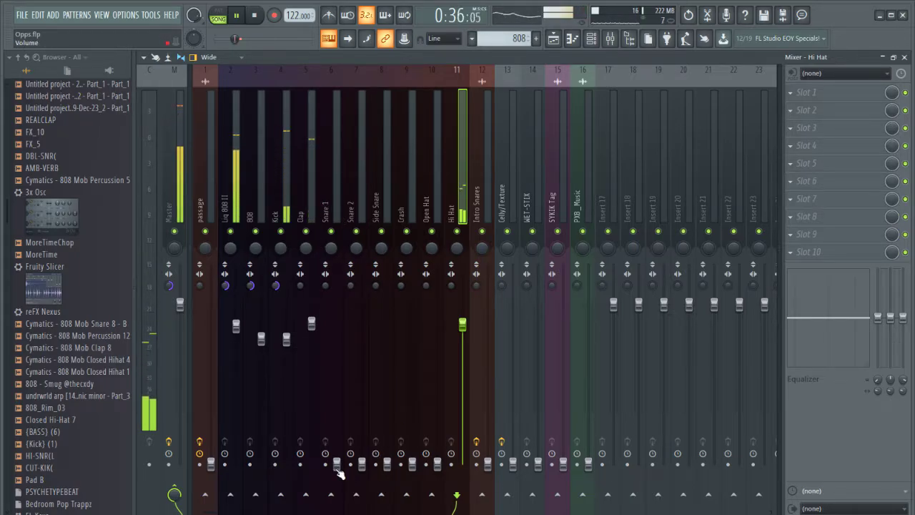
# Raise the Snare 1 fader to about -14 dB and the Snare 2 fader to about -6 dB, muting and unmuting Snare 2 to compare
pyautogui.moveTo(337, 469); pyautogui.dragTo(336, 394)
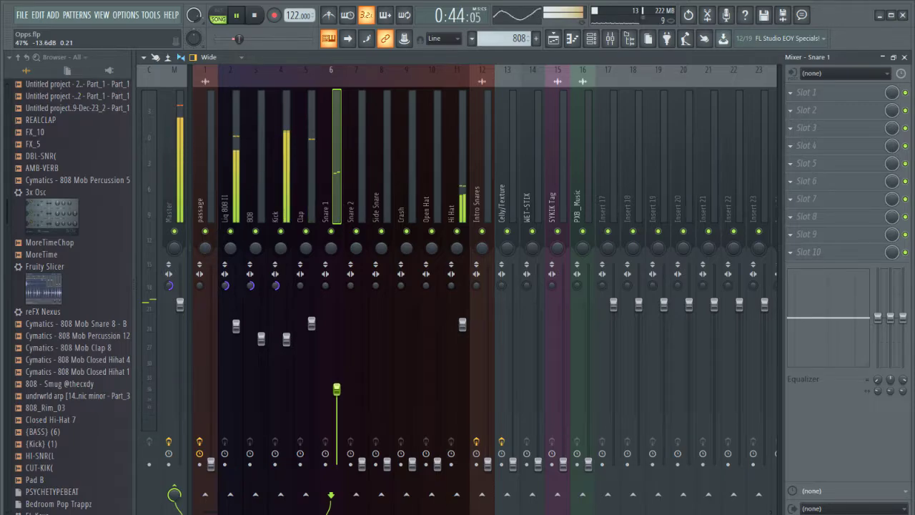
pyautogui.moveTo(337, 388); pyautogui.dragTo(337, 392)
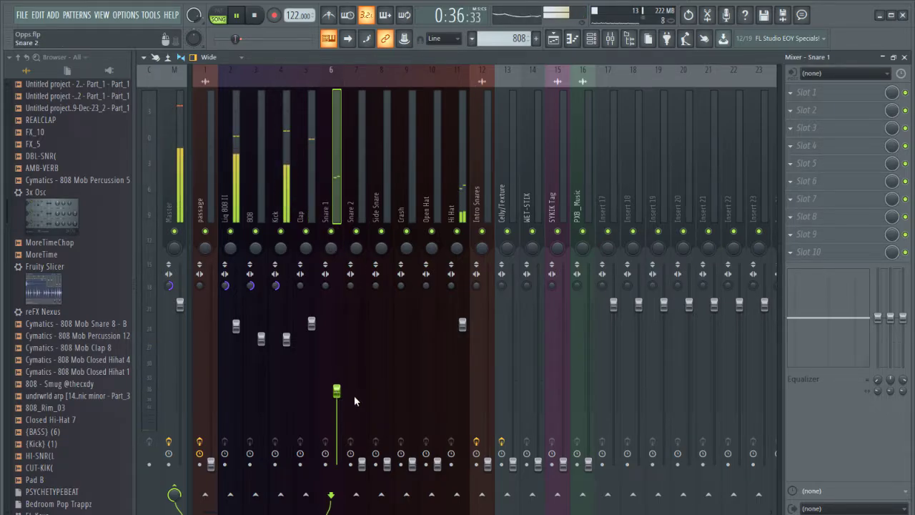
pyautogui.click(362, 463)
pyautogui.moveTo(361, 435); pyautogui.dragTo(362, 347)
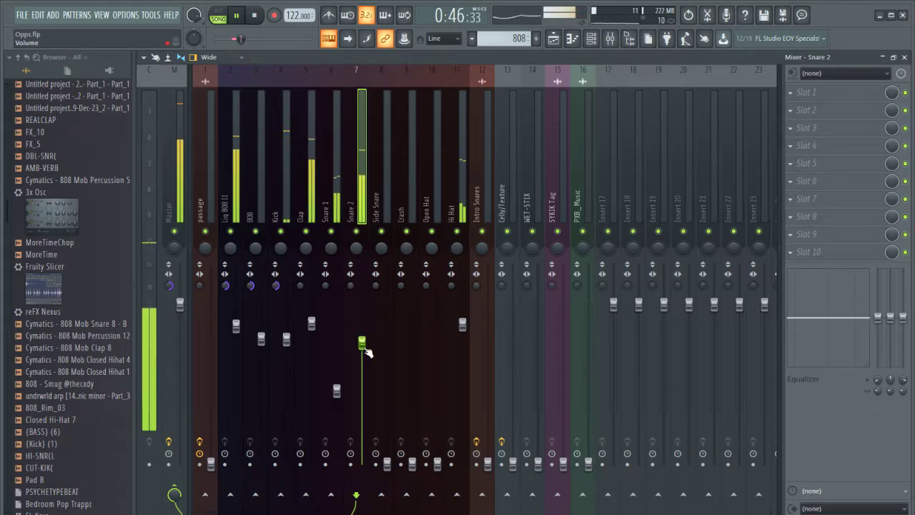
pyautogui.click(358, 231)
pyautogui.click(358, 231)
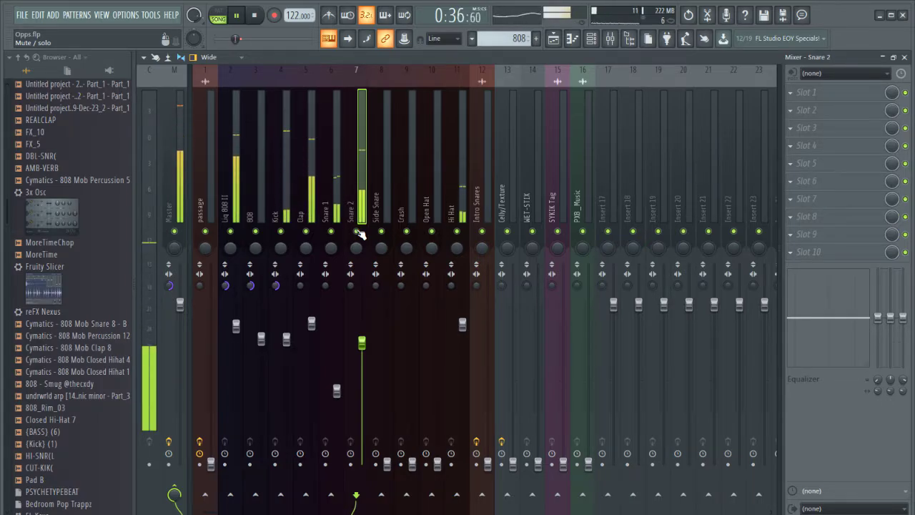
# Bring the Side Snare fader up to about -4.6 dB and lower the Snare 1 fader to just below -17 dB
pyautogui.moveTo(387, 464); pyautogui.dragTo(387, 373)
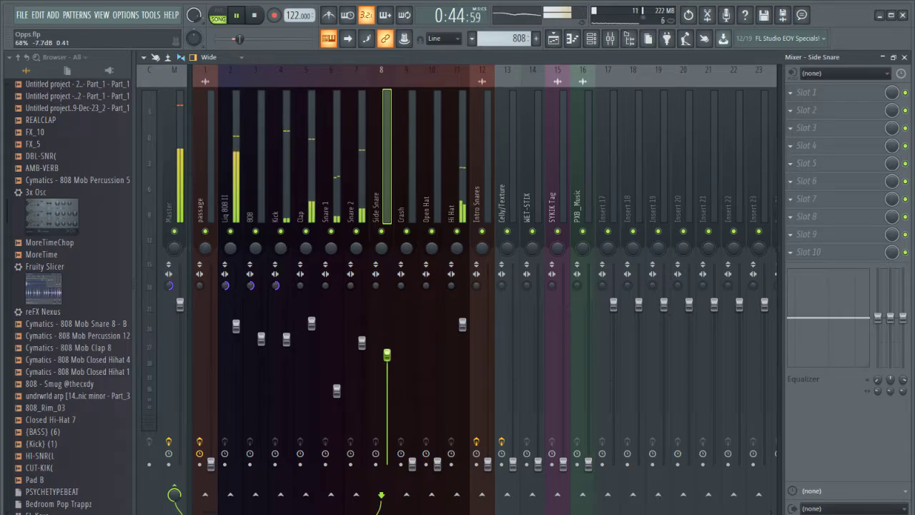
pyautogui.moveTo(386, 365); pyautogui.dragTo(387, 349)
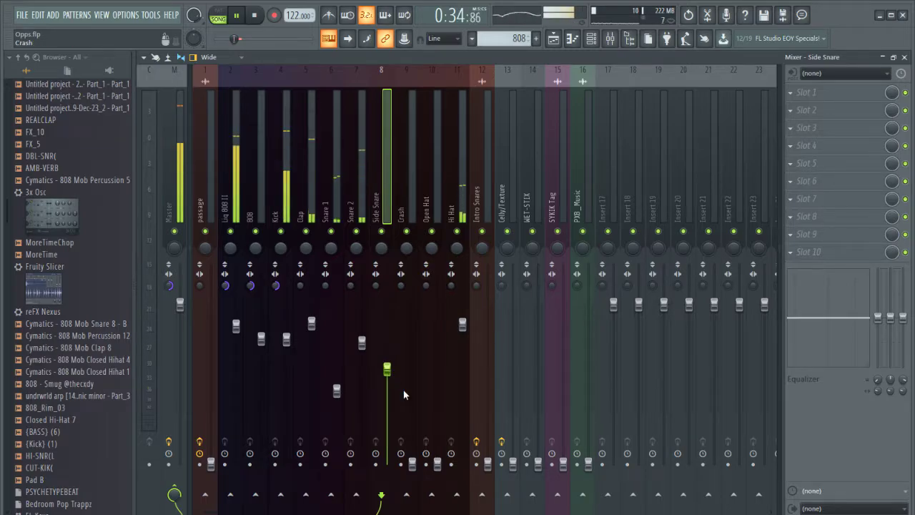
pyautogui.moveTo(337, 390); pyautogui.dragTo(337, 408)
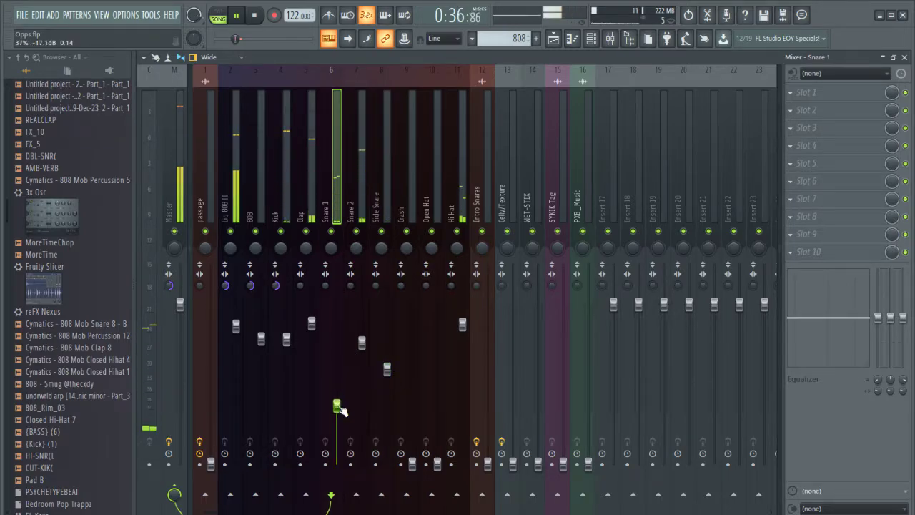
pyautogui.moveTo(387, 369); pyautogui.dragTo(387, 330)
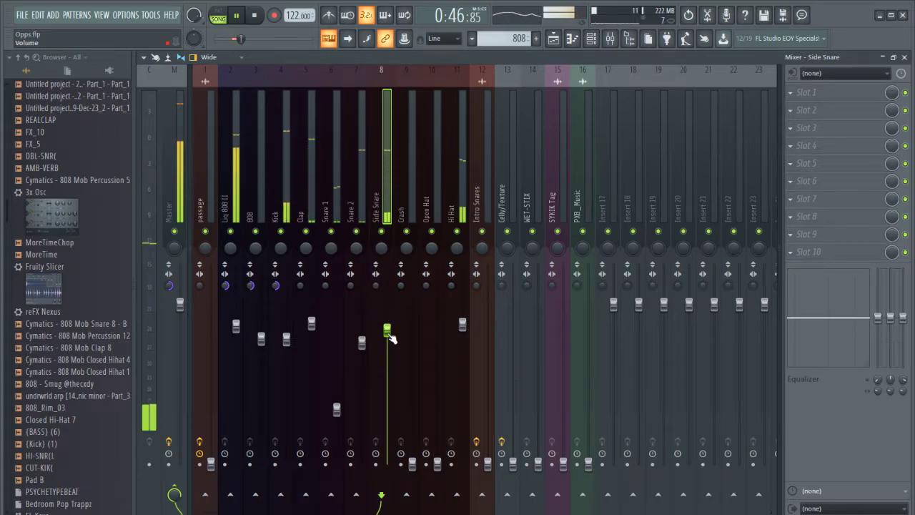
pyautogui.moveTo(390, 335); pyautogui.dragTo(390, 339)
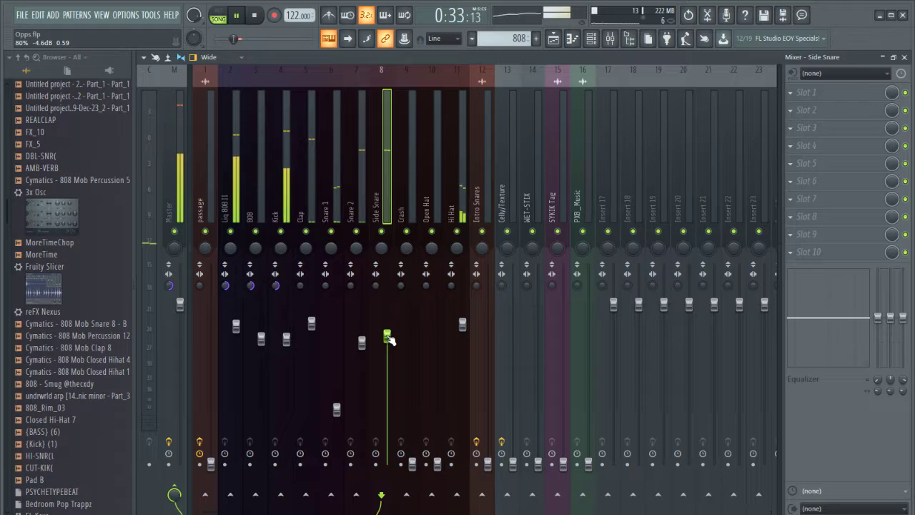
# Raise the Hi Hat fader to its default level and bring the Open Hat fader in at about -6.0 dB
pyautogui.moveTo(463, 323); pyautogui.dragTo(462, 304)
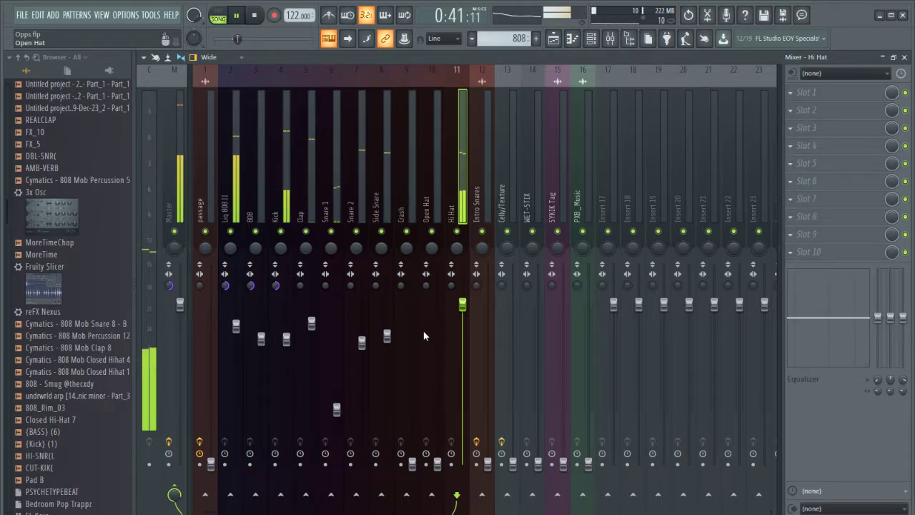
pyautogui.click(431, 226)
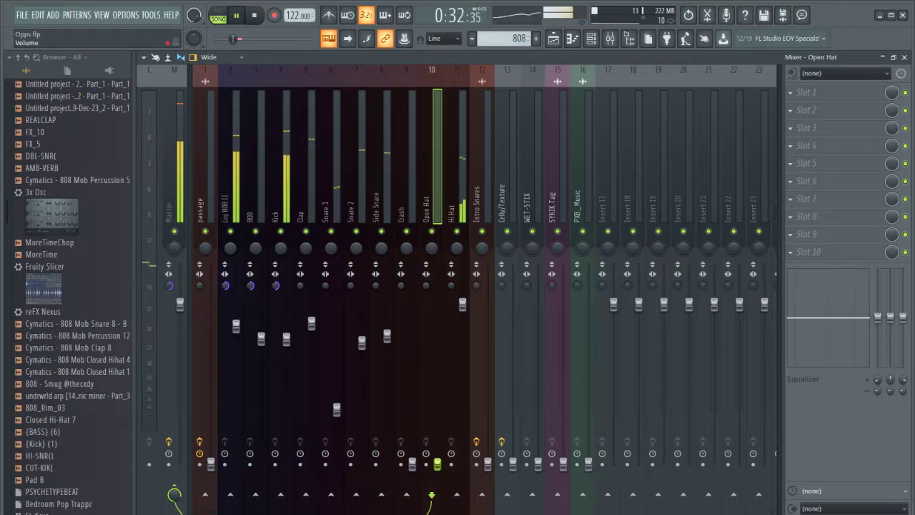
pyautogui.moveTo(437, 465); pyautogui.dragTo(436, 387)
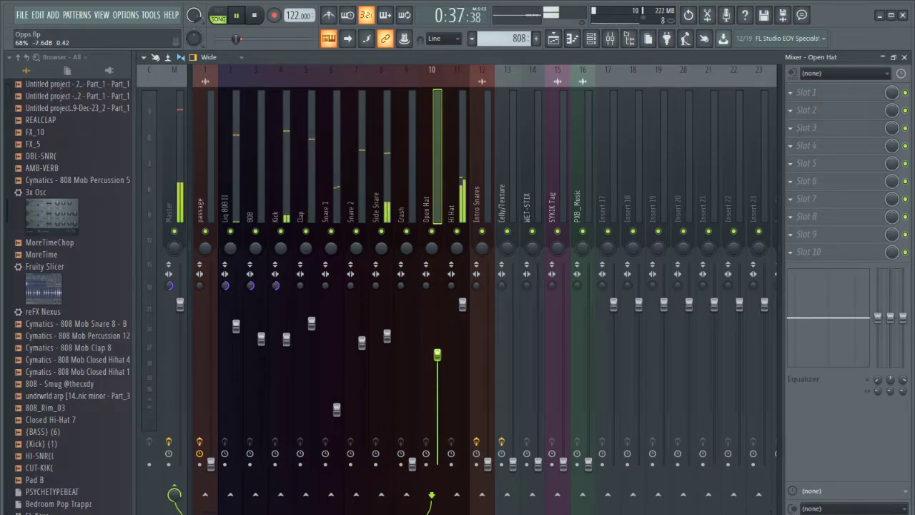
pyautogui.moveTo(437, 357); pyautogui.dragTo(437, 348)
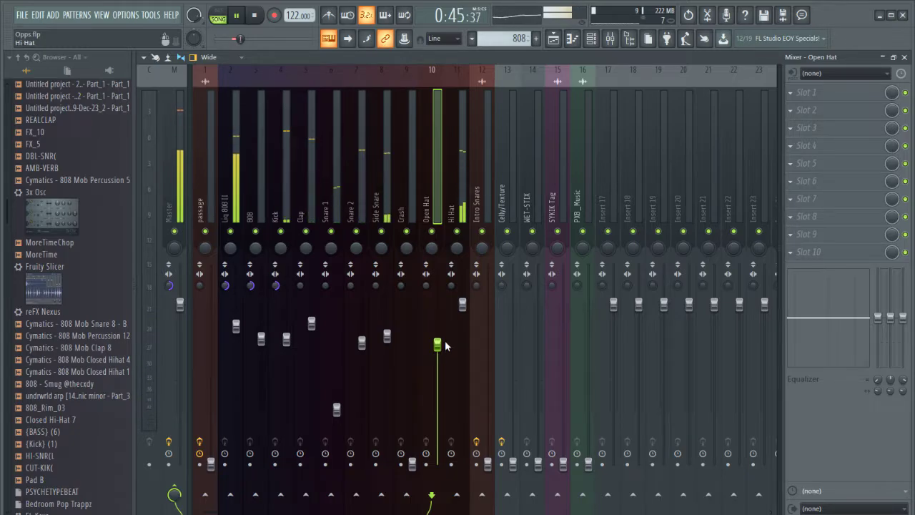
pyautogui.moveTo(437, 345); pyautogui.dragTo(437, 319)
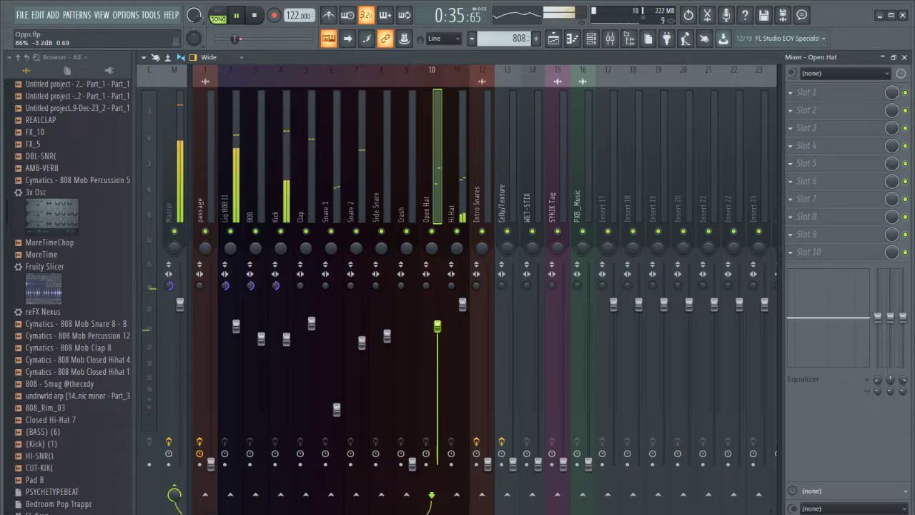
pyautogui.moveTo(436, 332); pyautogui.dragTo(441, 349)
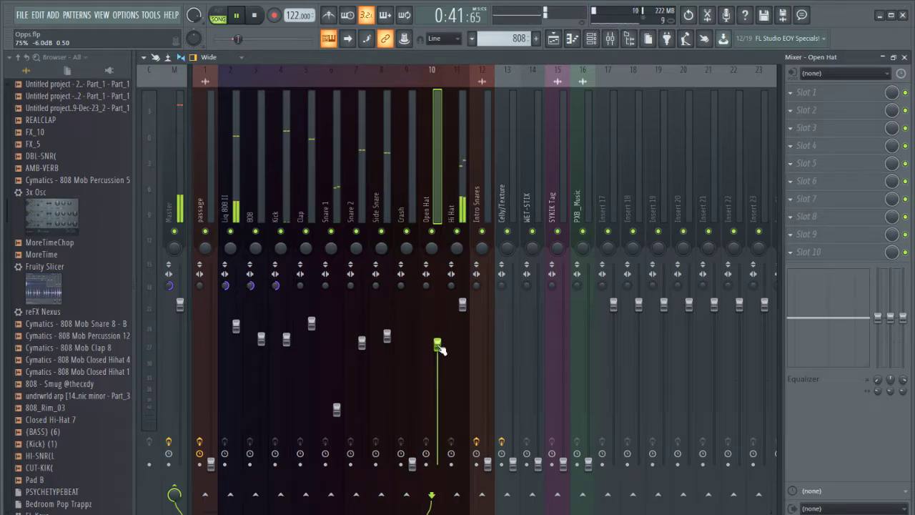
# Raise the Crash fader to about the same level as the Open Hat fader and restart playback
pyautogui.moveTo(412, 466); pyautogui.dragTo(412, 335)
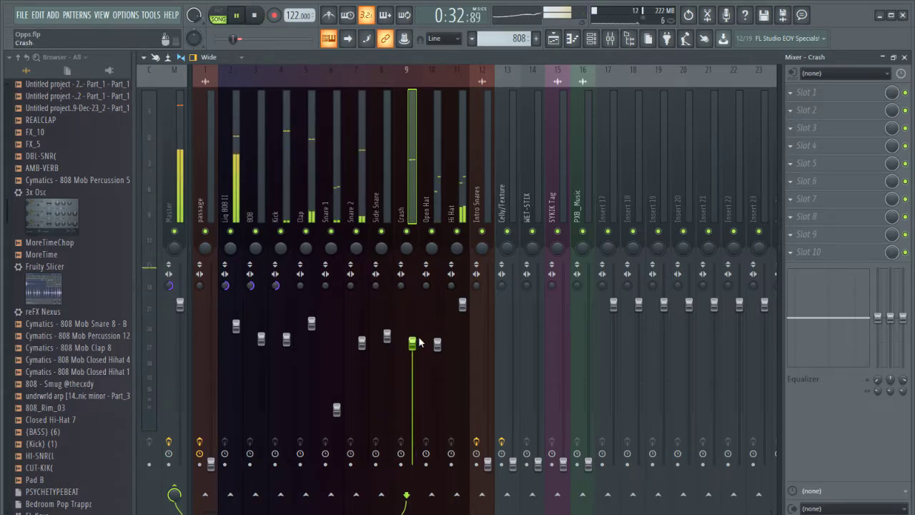
pyautogui.click(258, 16)
pyautogui.click(238, 16)
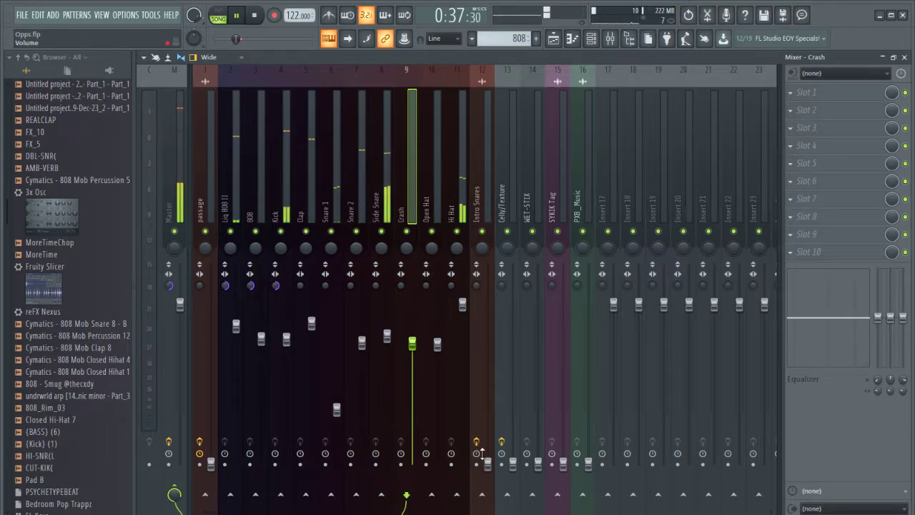
# Check the playlist arrangement, then remove PanCake2 and Fruity Reeverb 2 from the Intro Snares mixer track
pyautogui.click(554, 39)
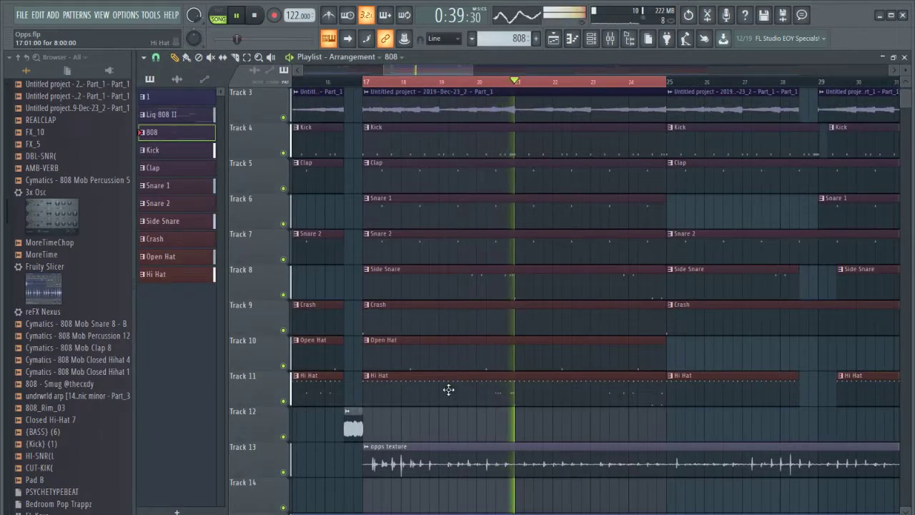
pyautogui.scroll(-3, 472, 429)
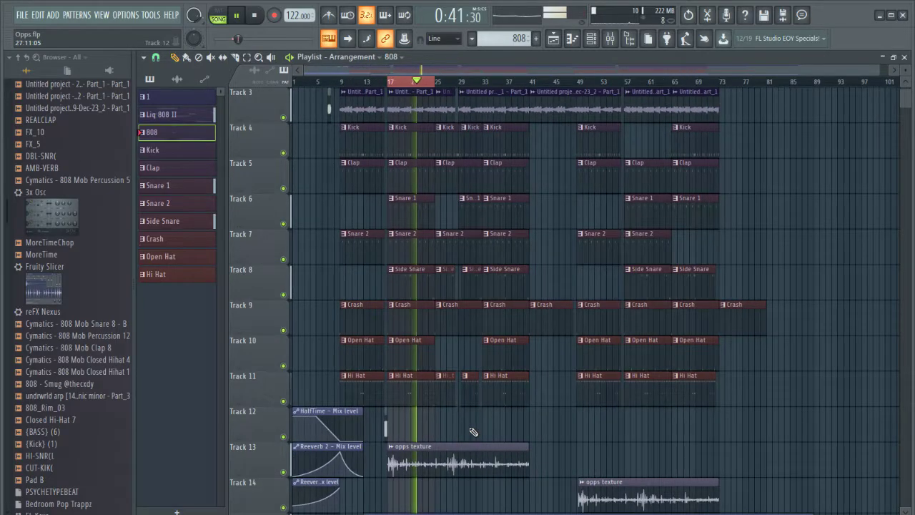
pyautogui.scroll(1, 547, 437)
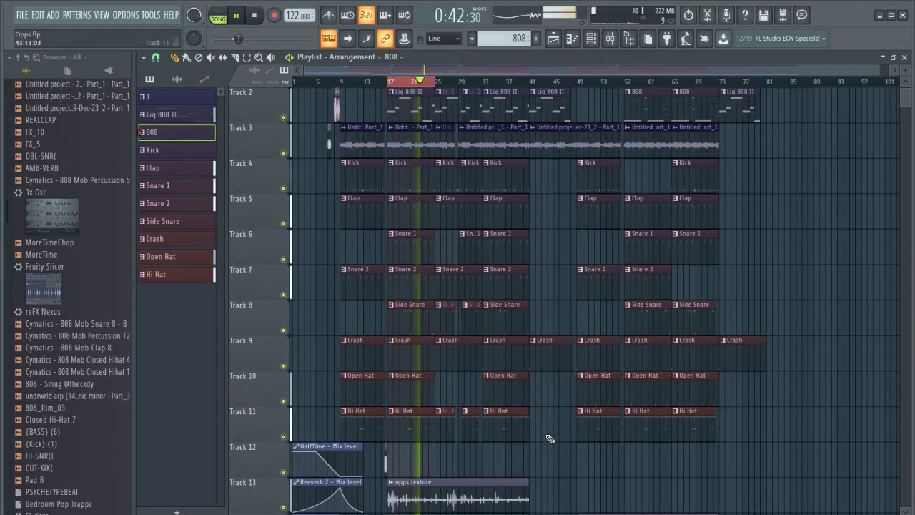
pyautogui.click(610, 39)
pyautogui.rightClick(493, 68)
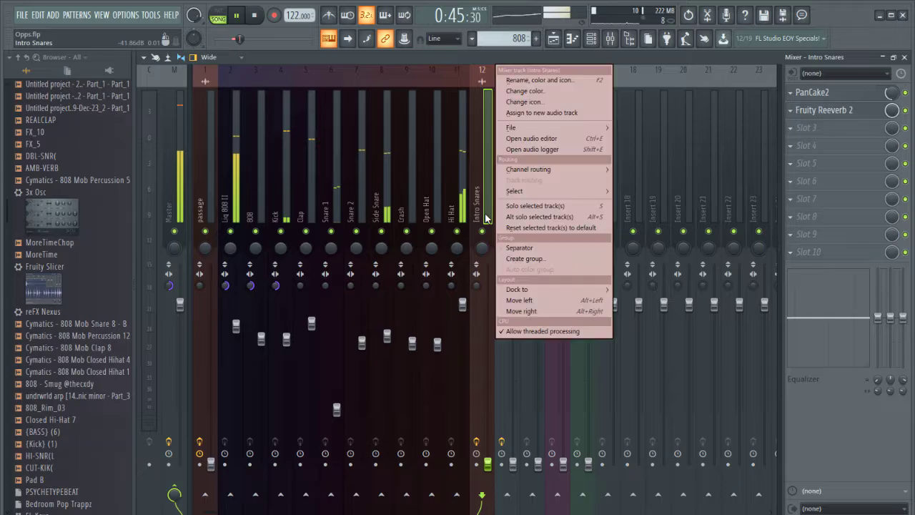
pyautogui.click(792, 94)
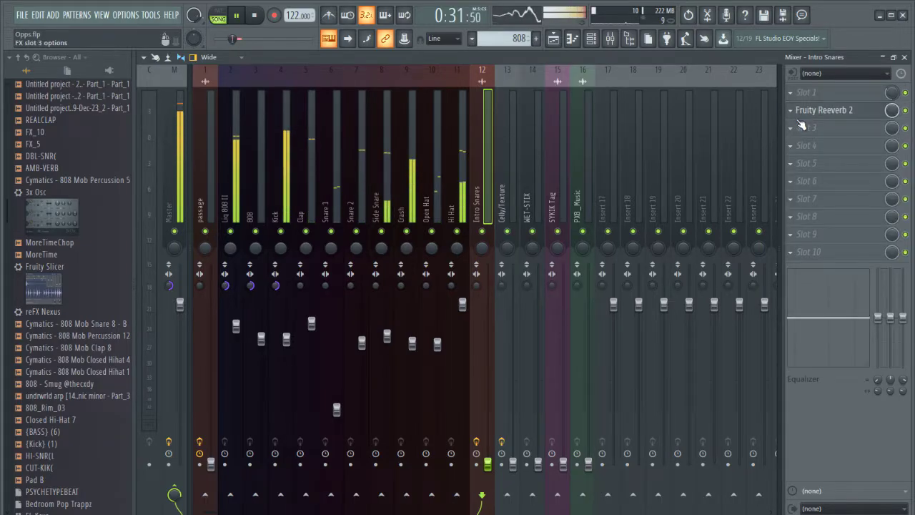
pyautogui.click(791, 92)
pyautogui.click(800, 118)
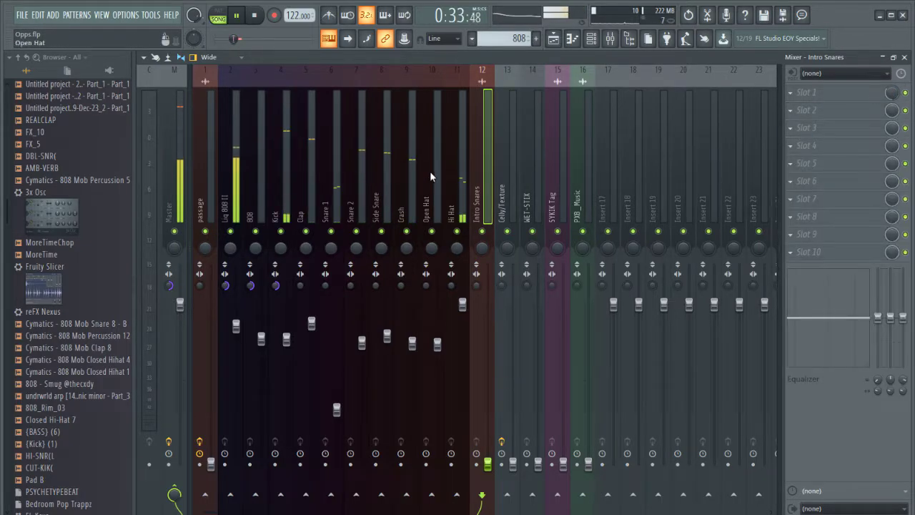
# Clear the Intro Snares mixer track's custom name and recolour it with the recently used grey
pyautogui.rightClick(493, 66)
pyautogui.click(541, 79)
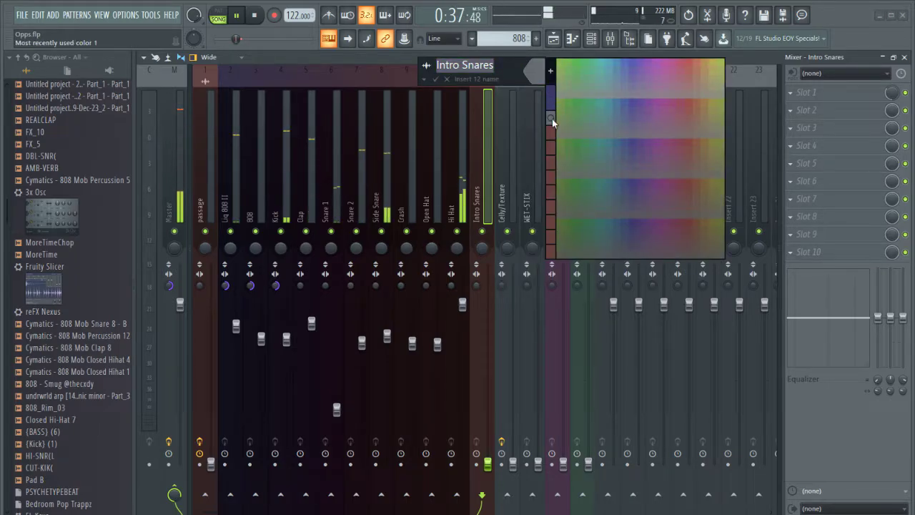
pyautogui.click(552, 119)
pyautogui.press('BackSpace')
pyautogui.press('Return')
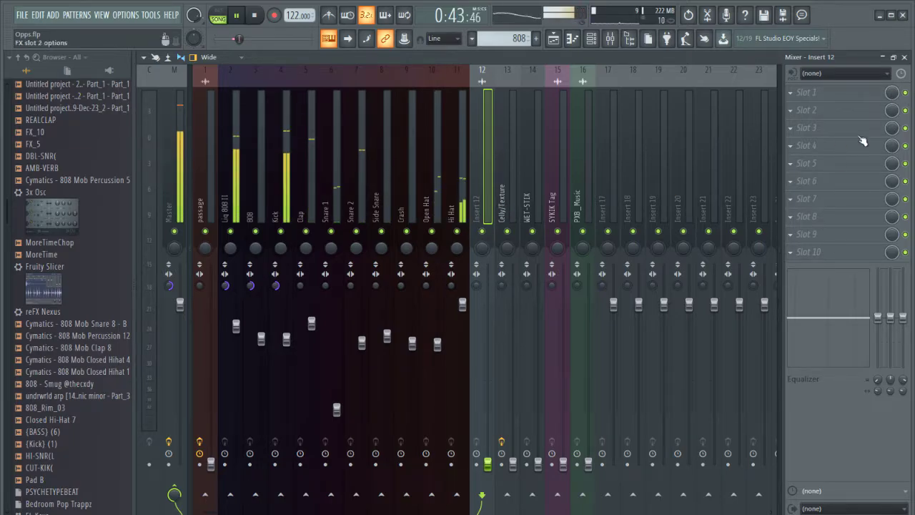
# Bring the WET-STIX fader up and fine-tune it to just below the Open Hat fader's level
pyautogui.click(461, 209)
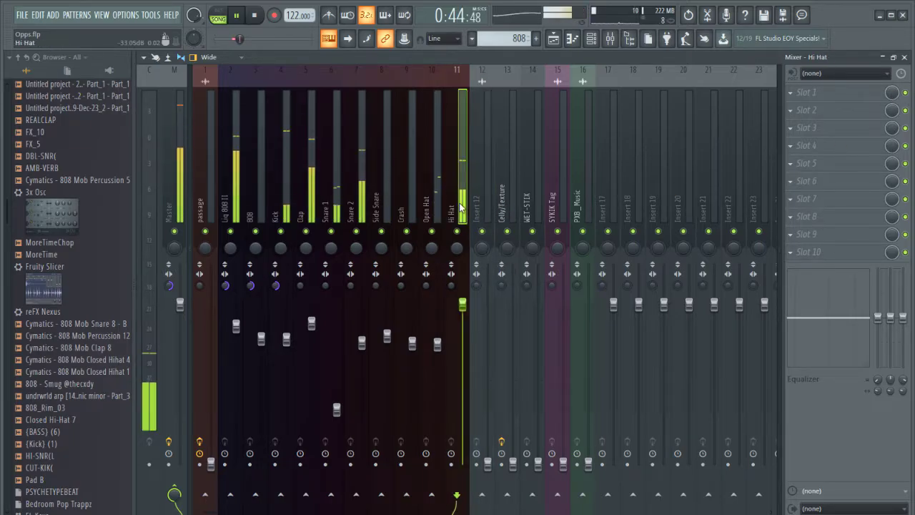
pyautogui.click(538, 215)
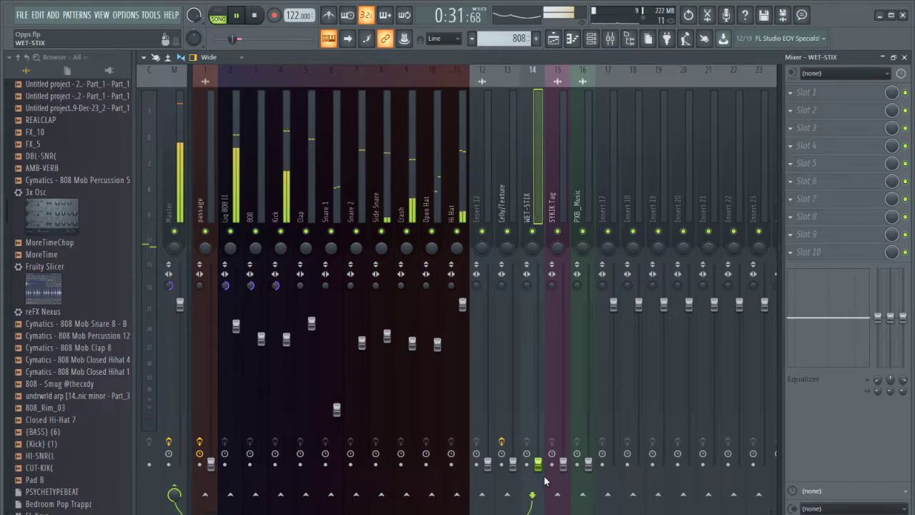
pyautogui.moveTo(537, 460); pyautogui.dragTo(537, 346)
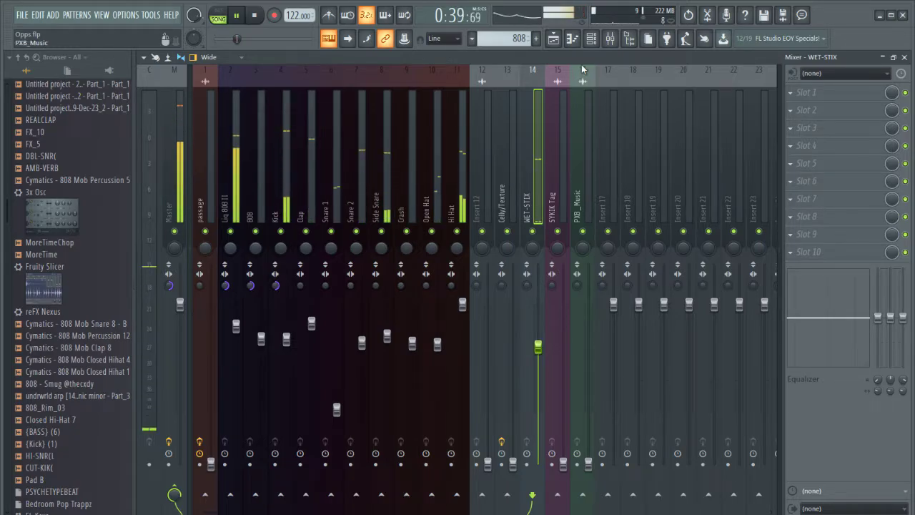
pyautogui.moveTo(539, 347); pyautogui.dragTo(539, 344)
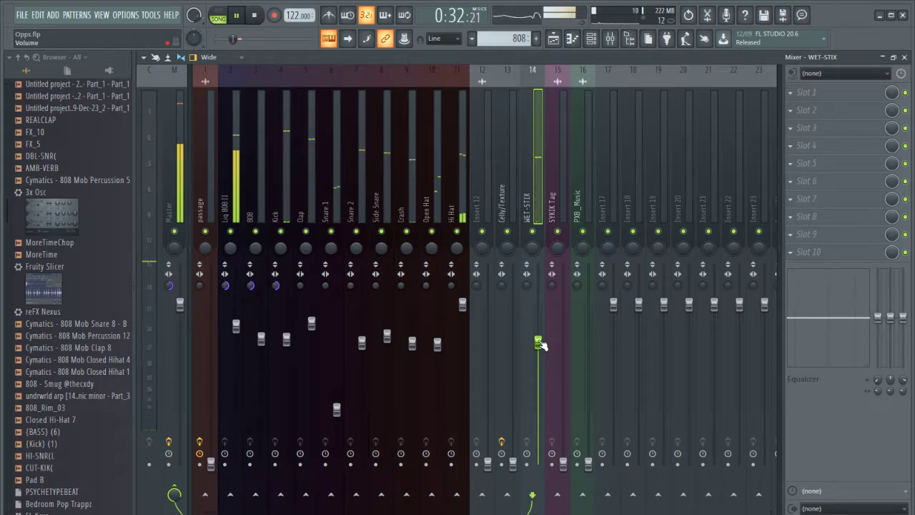
pyautogui.click(540, 345)
pyautogui.moveTo(538, 345); pyautogui.dragTo(537, 330)
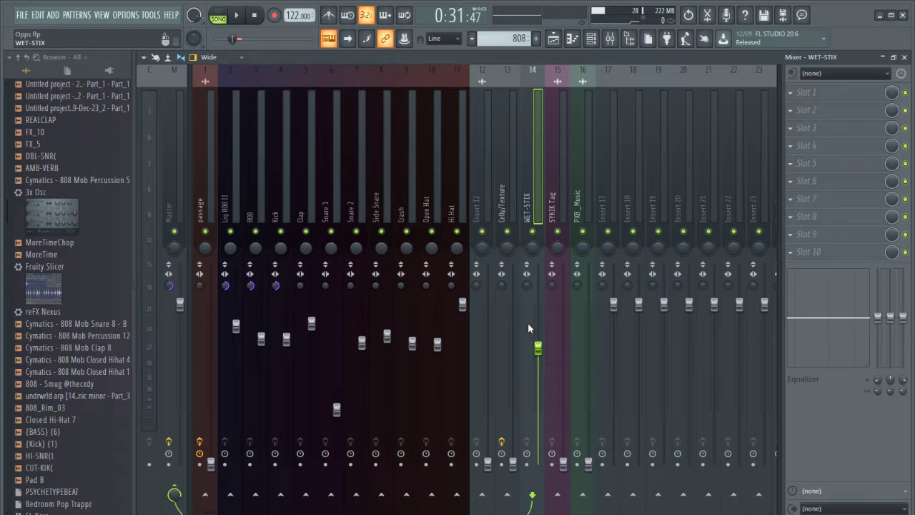
# Lower the Master fader level with Snare 1 and raise the passage fader to about -5 dB, muting and unmuting passage to compare
pyautogui.moveTo(180, 304); pyautogui.dragTo(181, 392)
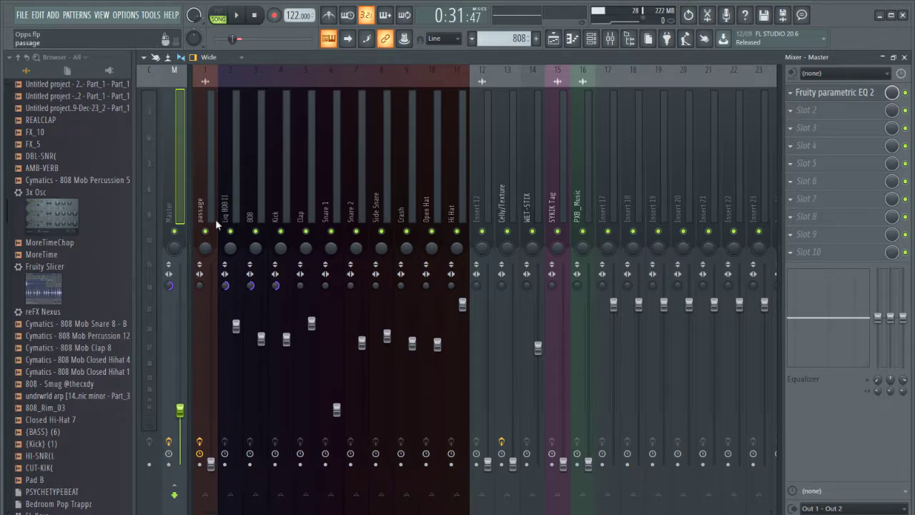
pyautogui.press('space')
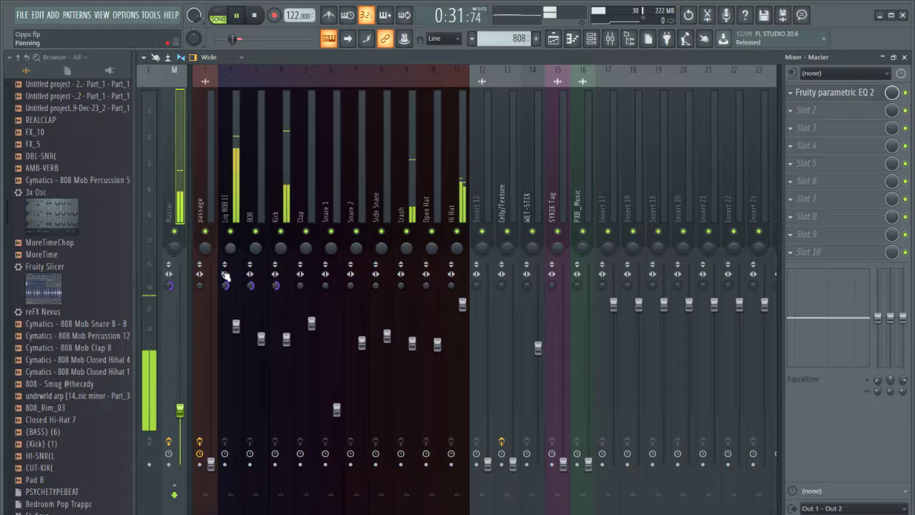
pyautogui.moveTo(211, 465); pyautogui.dragTo(211, 394)
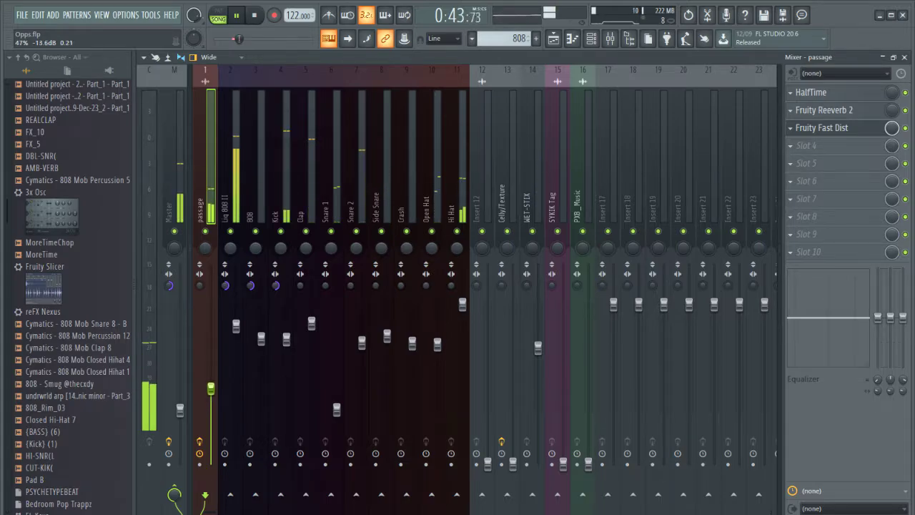
pyautogui.moveTo(211, 384); pyautogui.dragTo(211, 345)
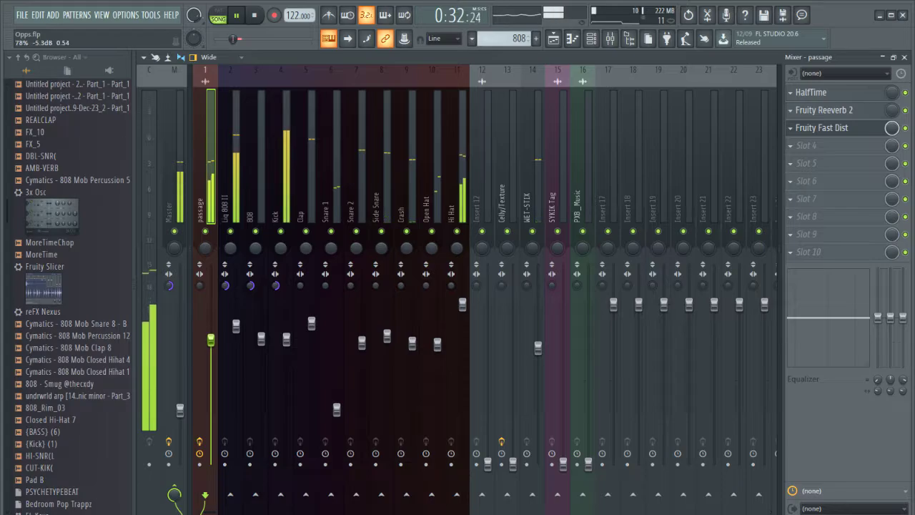
pyautogui.click(205, 233)
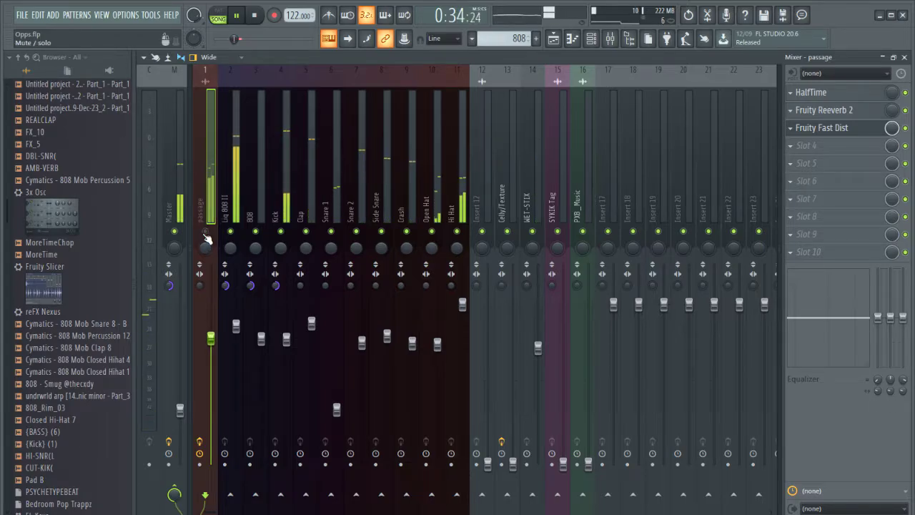
pyautogui.click(205, 234)
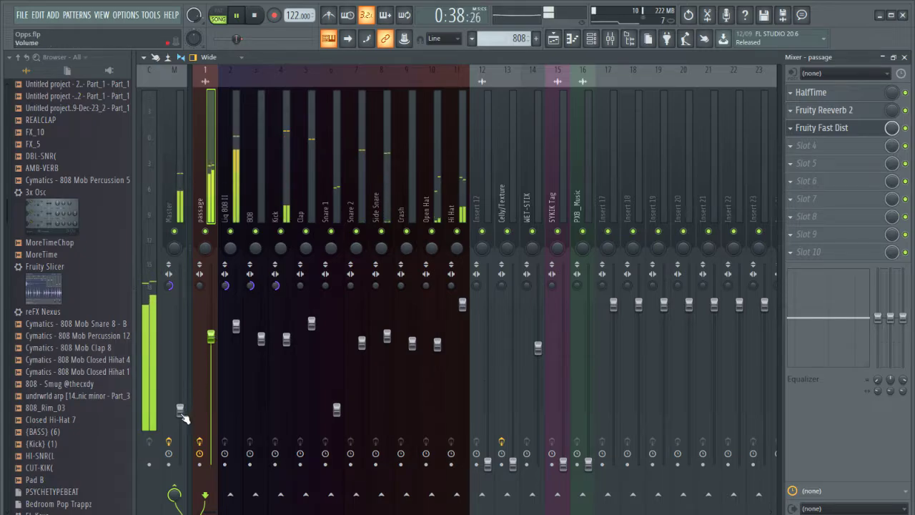
# Reset the Master fader to its default level and set the passage fader to about -4.6 dB during playback
pyautogui.press('space')
pyautogui.keyDown('alt'); pyautogui.click(183, 415); pyautogui.keyUp('alt')
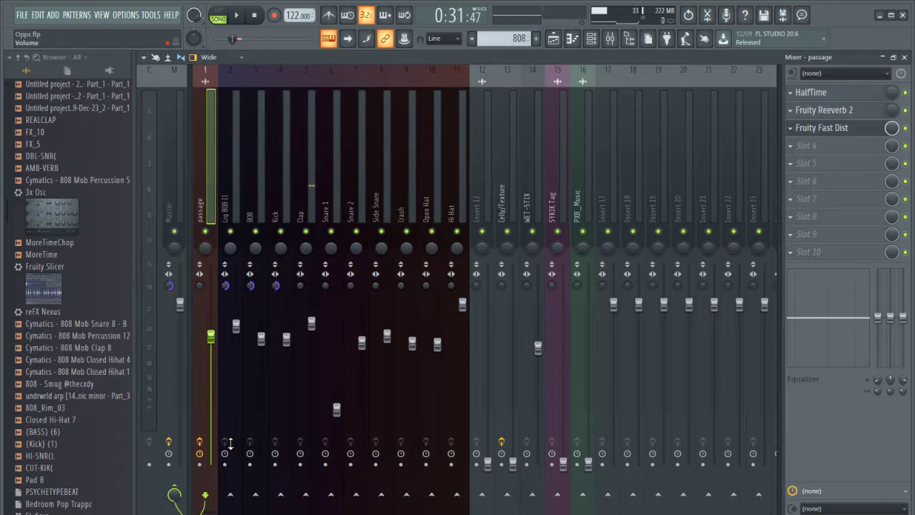
pyautogui.press('space')
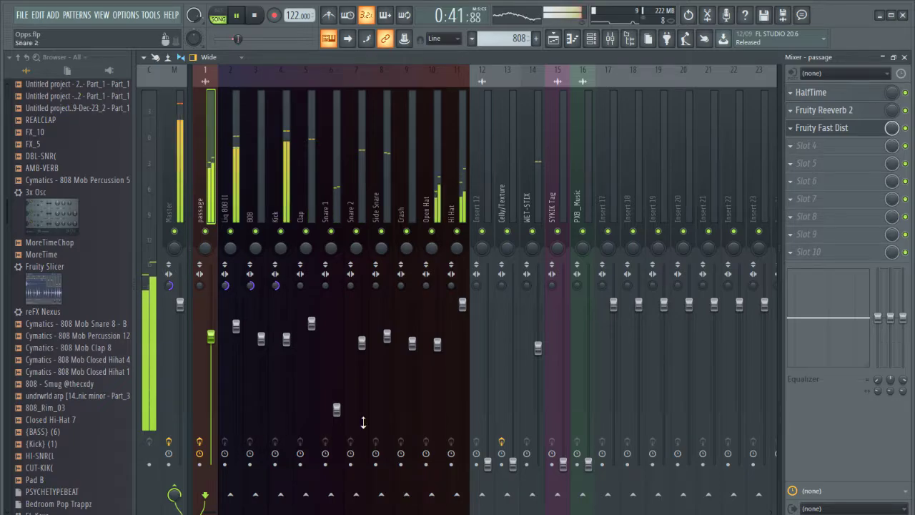
pyautogui.moveTo(212, 338); pyautogui.dragTo(212, 337)
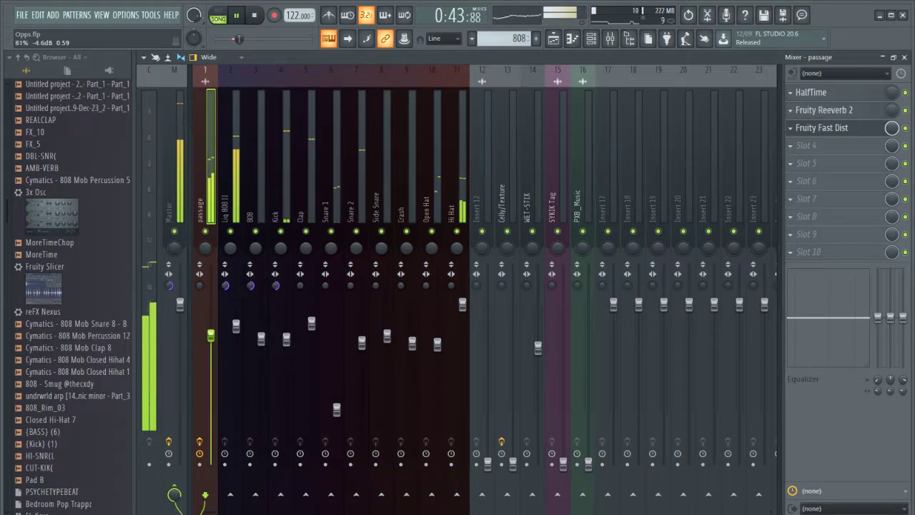
# Lower the Hi Hat fader slightly below its default level, nudge the passage fader up a little, and stop playback
pyautogui.click(463, 304)
pyautogui.moveTo(462, 306); pyautogui.dragTo(463, 315)
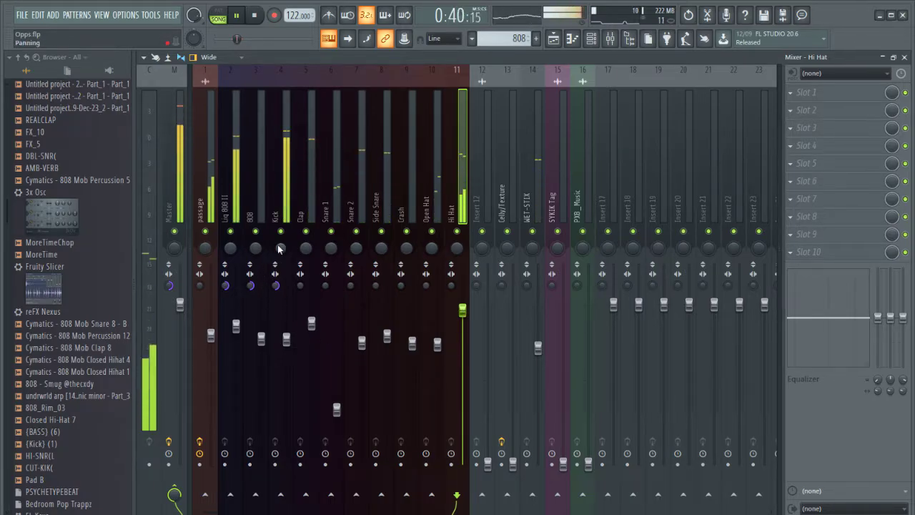
pyautogui.click(211, 333)
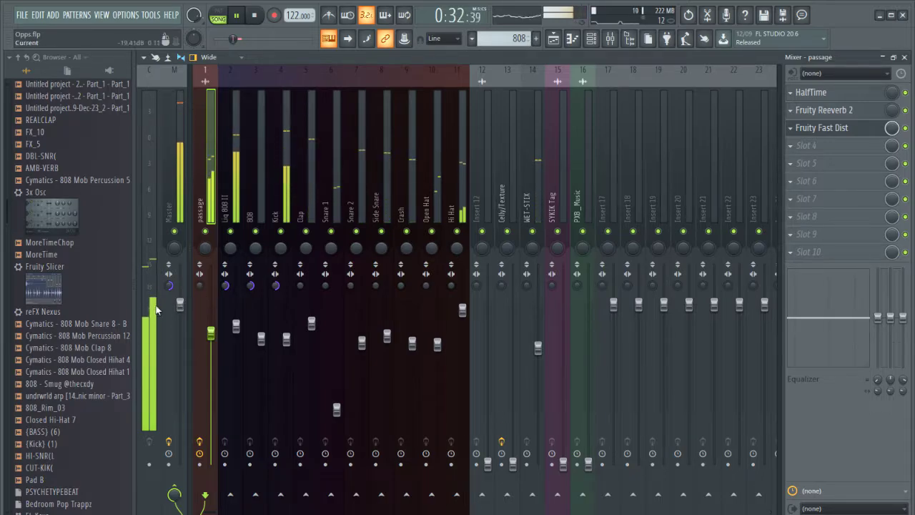
pyautogui.press('space')
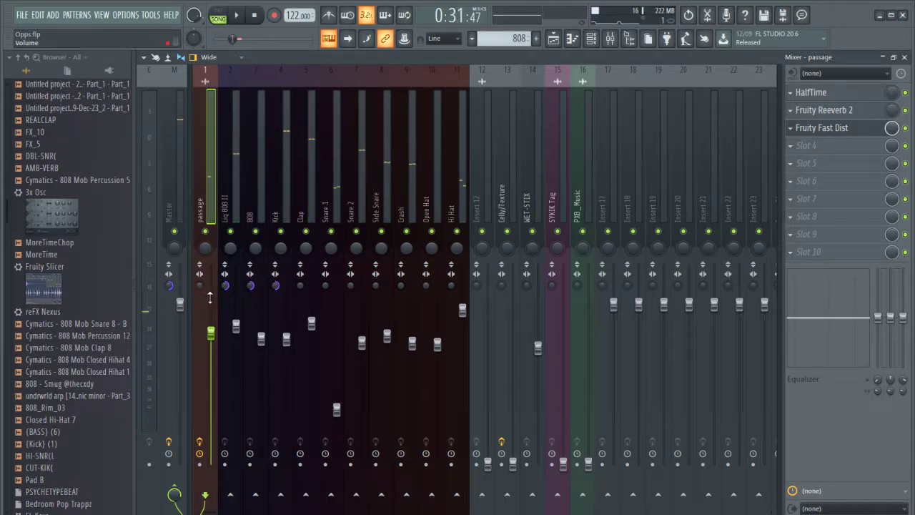